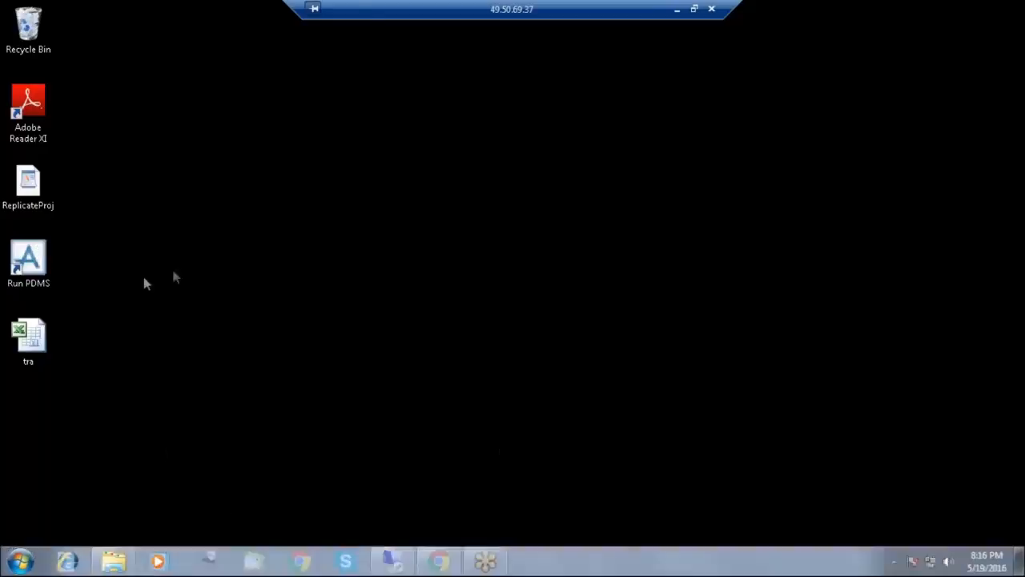
Launch AVEVA PDMS, log in to the TRAINING project with the Paragon module, and maximize its window
double_click(43, 273)
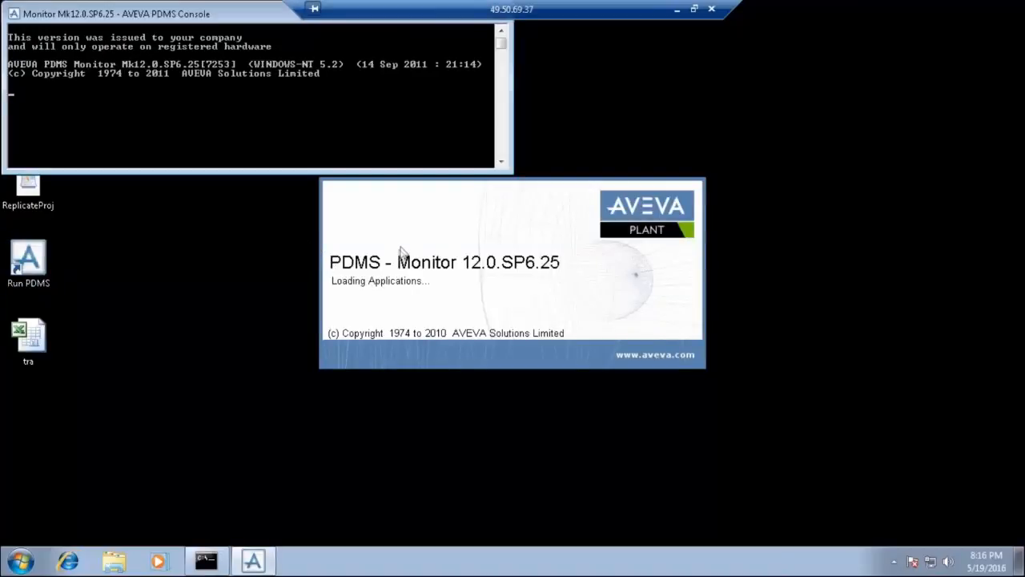
left_click(557, 298)
left_click(487, 358)
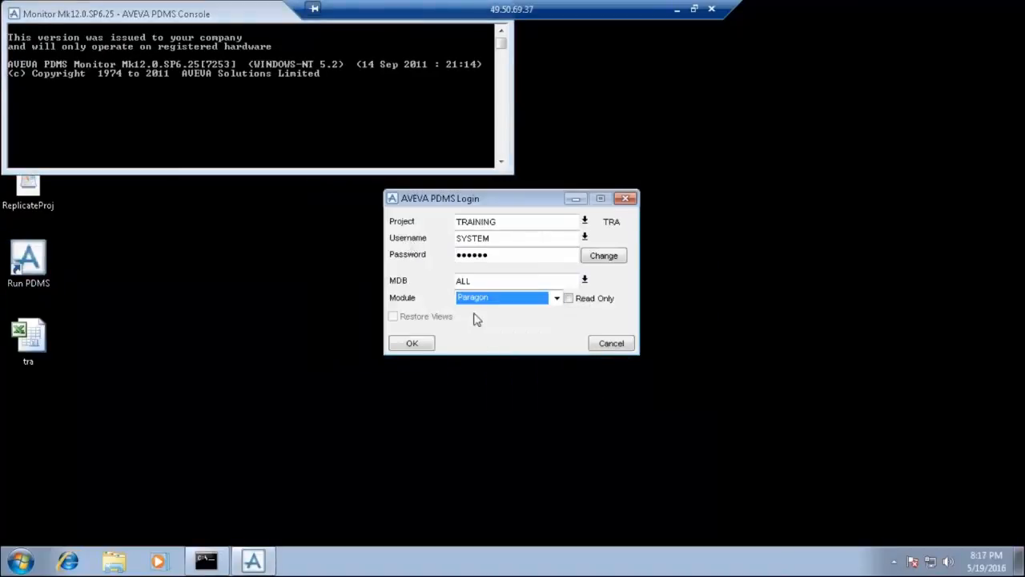
left_click(413, 345)
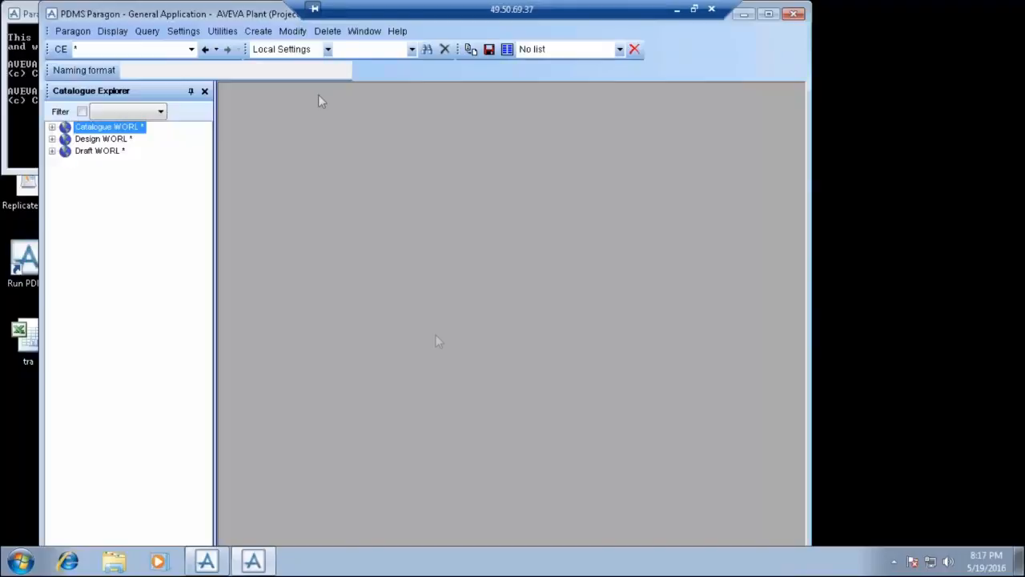
double_click(266, 11)
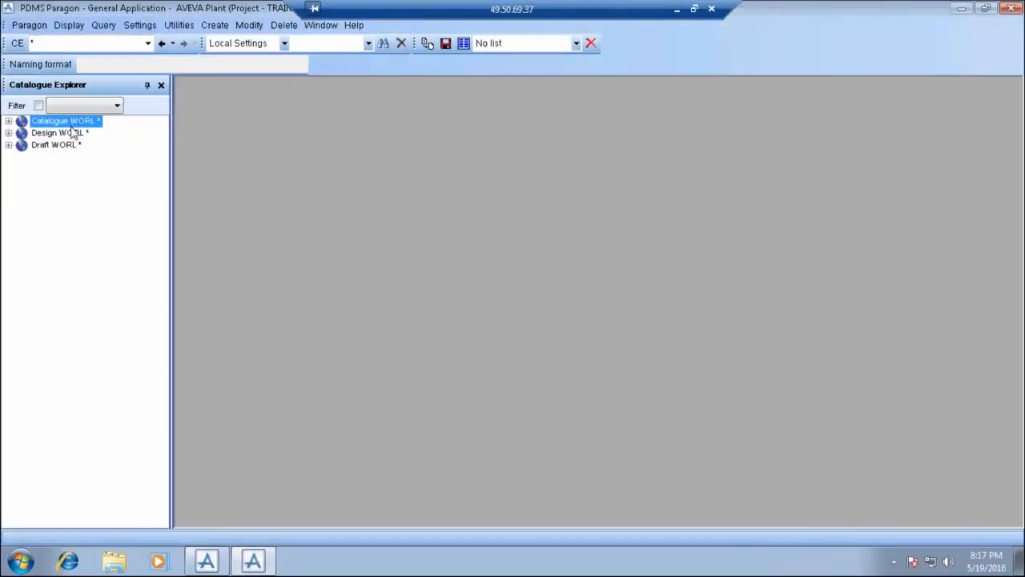
Examine the MASTER/ASLCATA hierarchy through HANDRAIL-CATA and its section to the HANDRAIL-CATA/GATE category and its BasicGate component
double_click(78, 122)
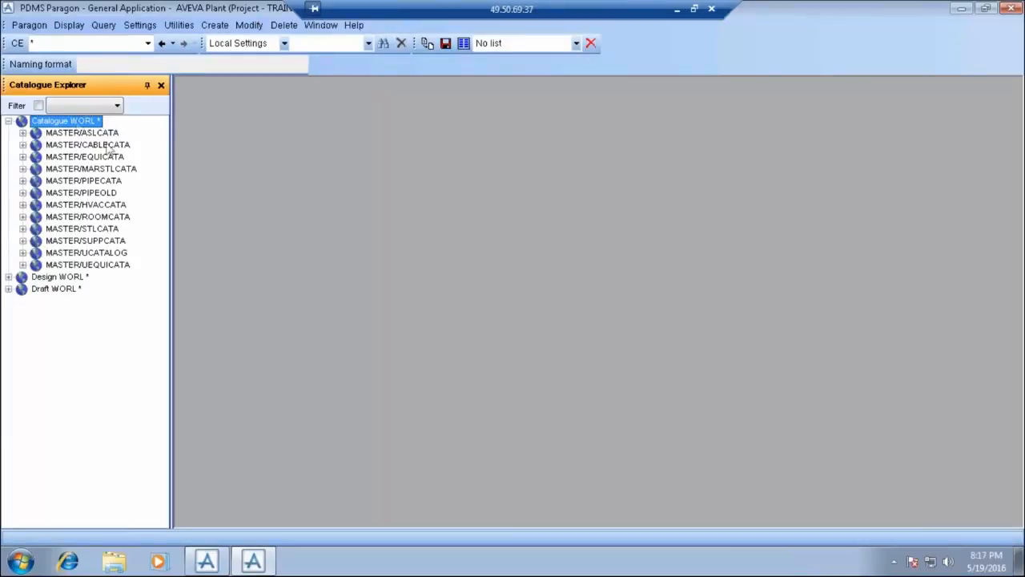
double_click(112, 133)
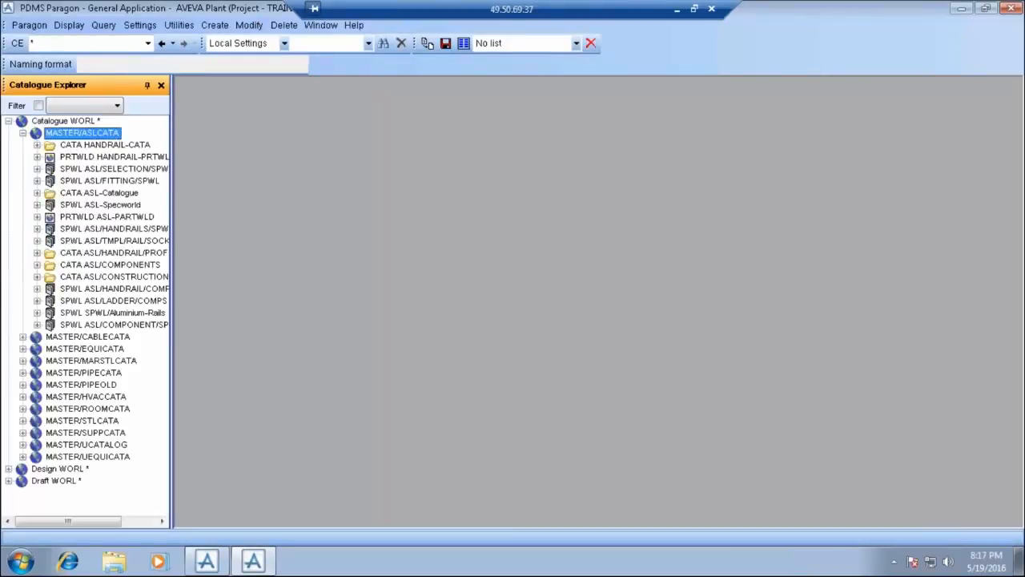
double_click(108, 146)
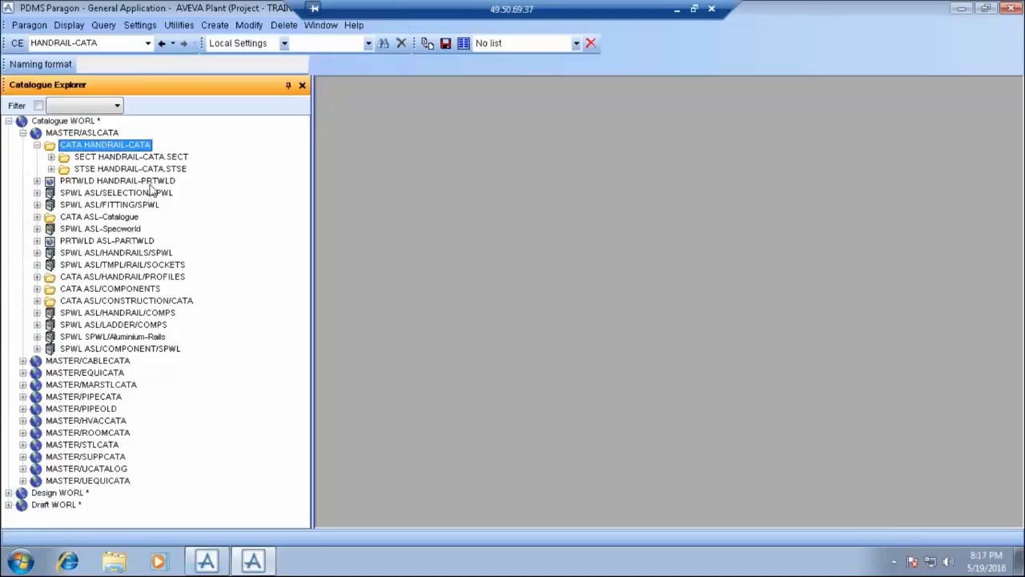
double_click(126, 148)
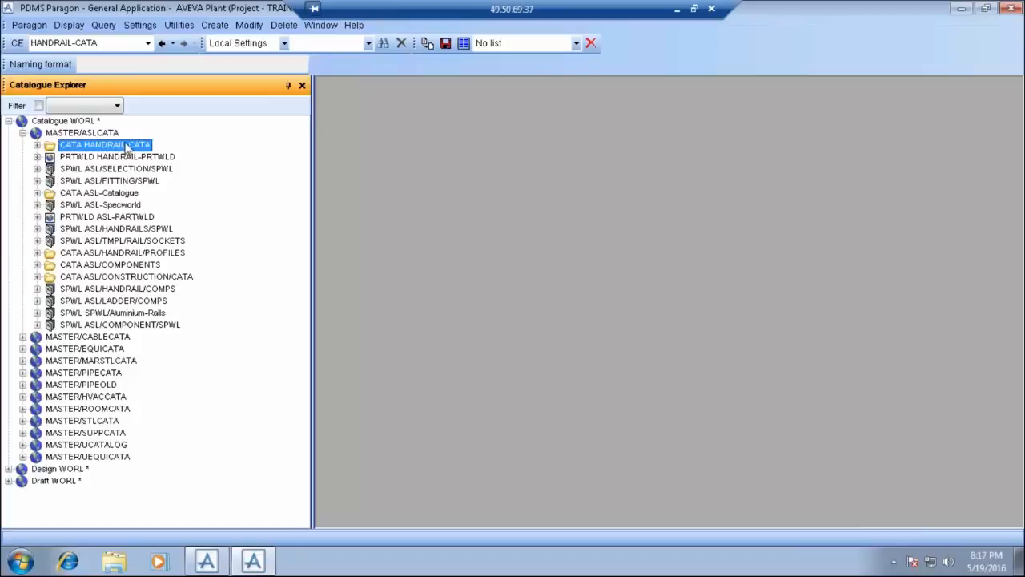
double_click(122, 145)
double_click(105, 158)
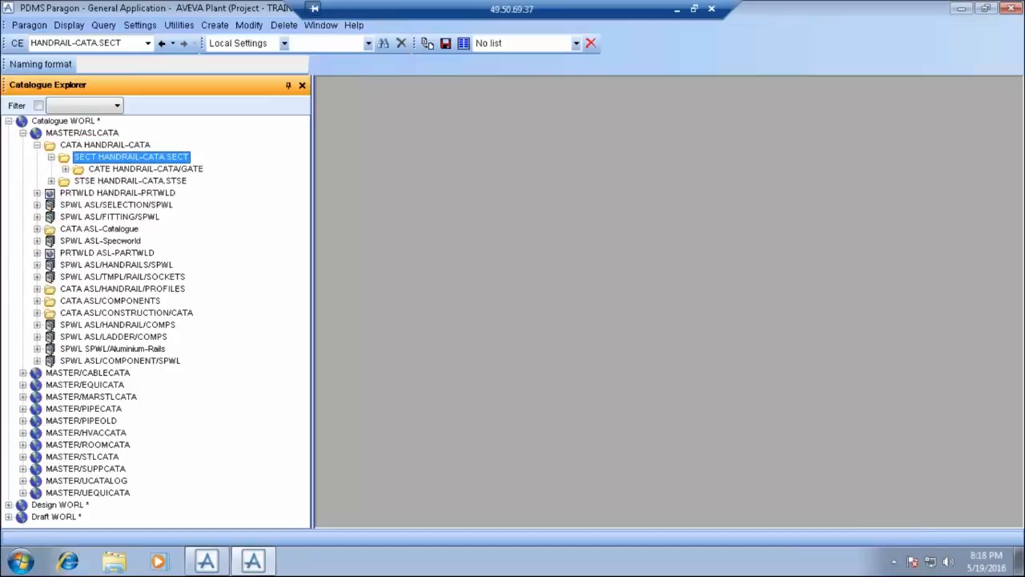
left_click(114, 170)
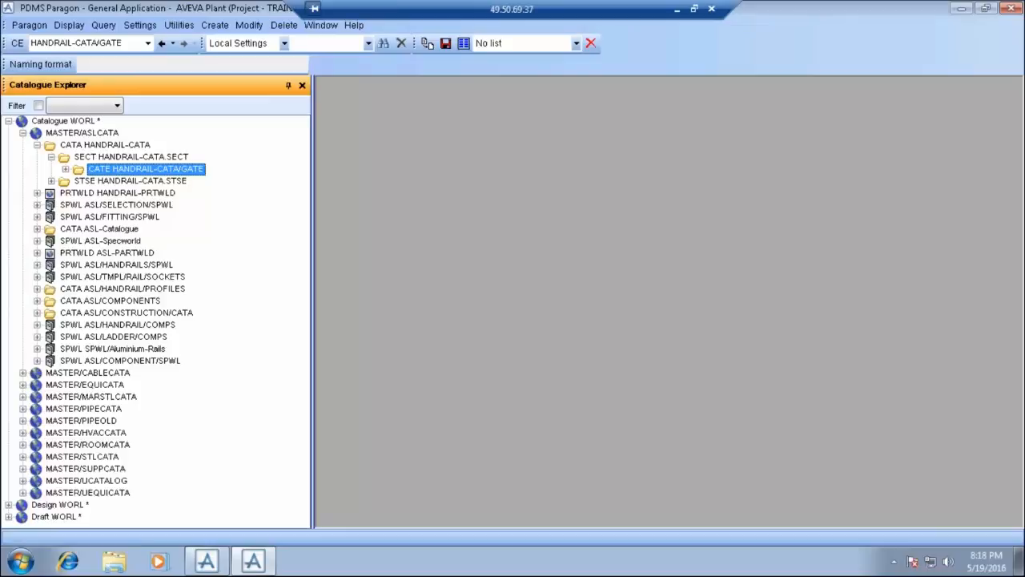
double_click(110, 171)
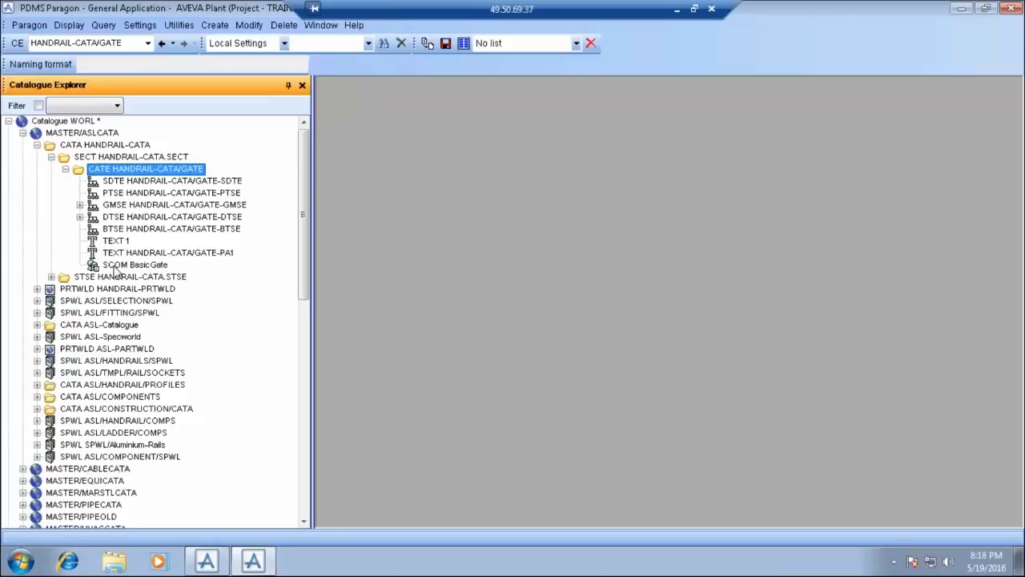
left_click(130, 266)
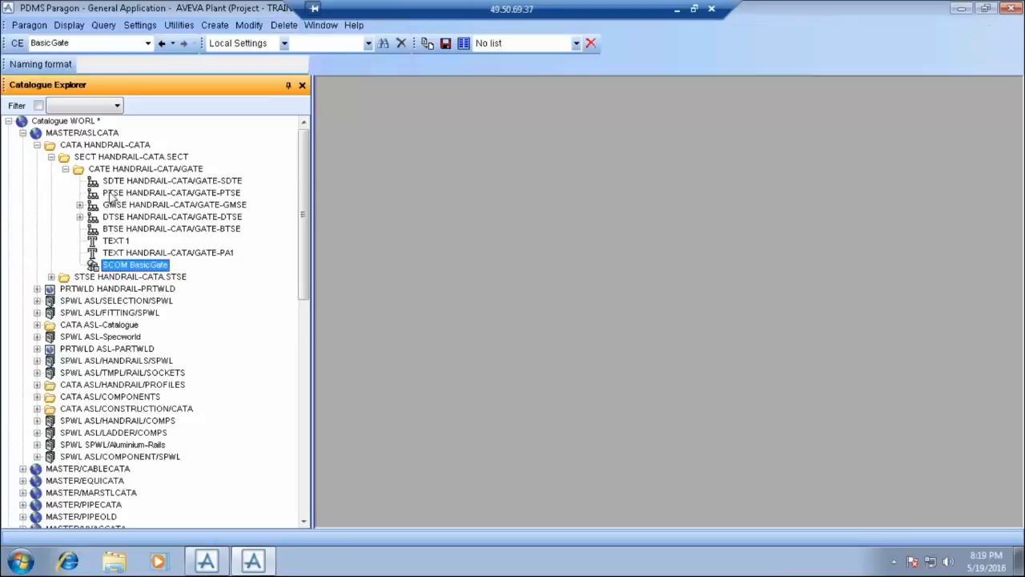
Select the HANDRAIL-CATA/GATE category and switch Paragon to the Pipework application
left_click(112, 194)
left_click(118, 169)
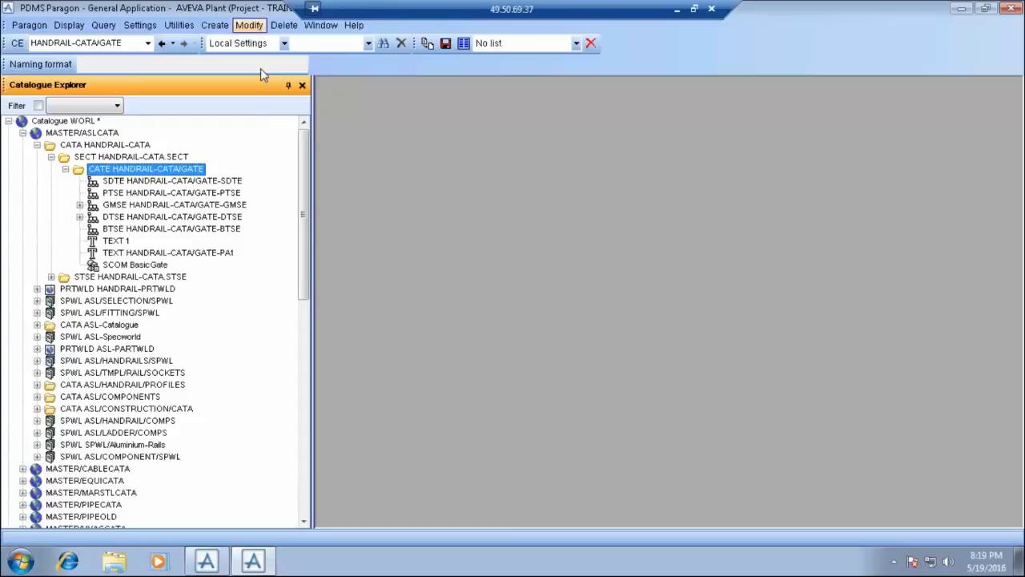
left_click(251, 27)
left_click(30, 25)
left_click(67, 133)
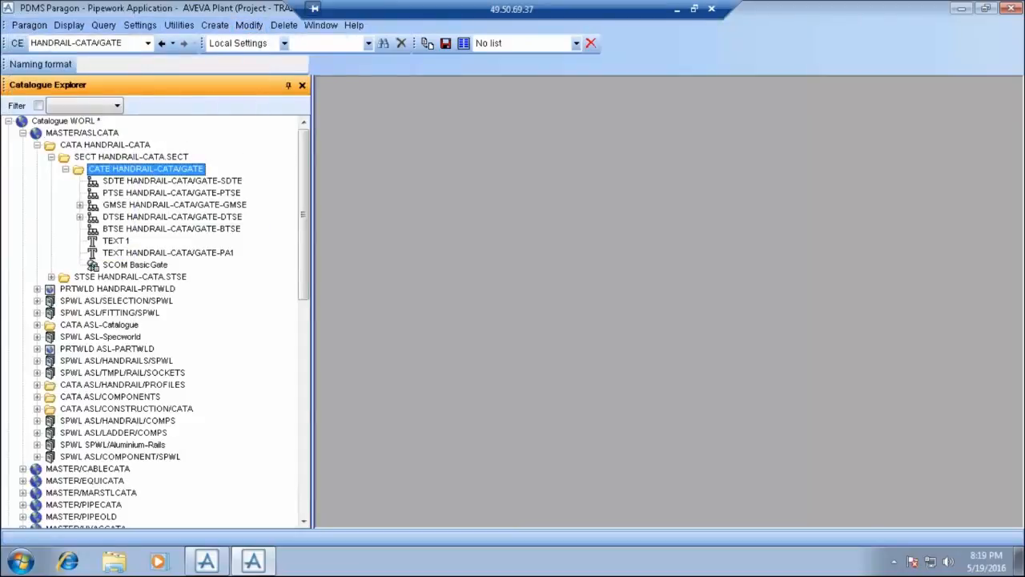
Examine the gate category's PTSE, GMSE, SDTE and DTSE elements, and collapse the HANDRAIL-CATA and MASTER/ASLCATA branches
left_click(151, 195)
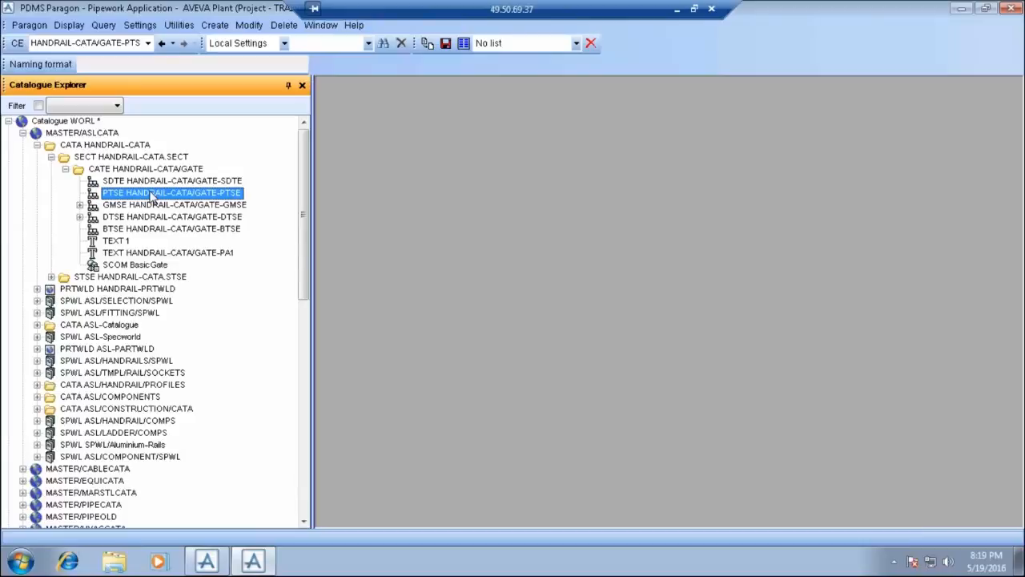
left_click(127, 206)
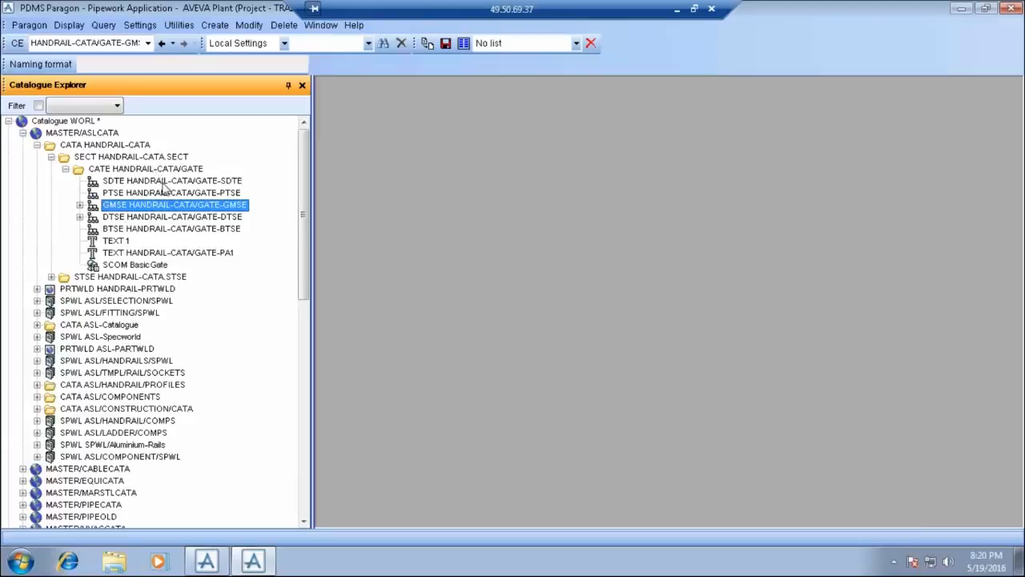
left_click(164, 181)
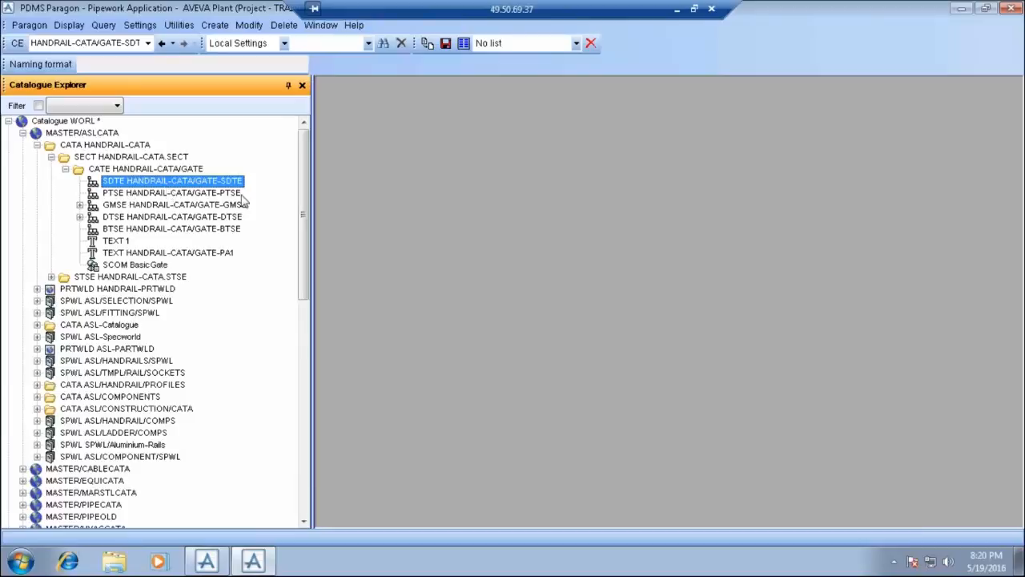
left_click(137, 218)
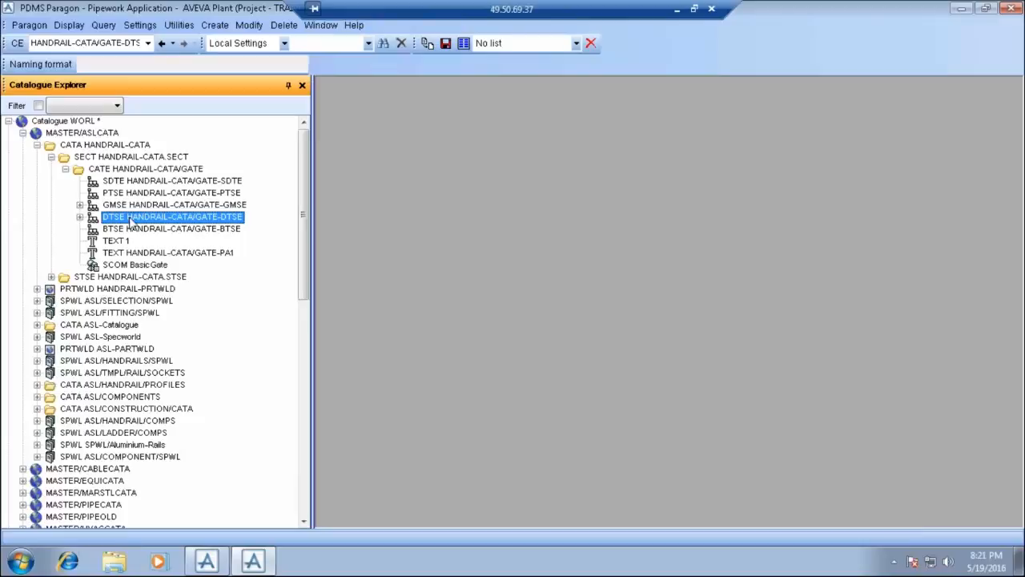
double_click(88, 145)
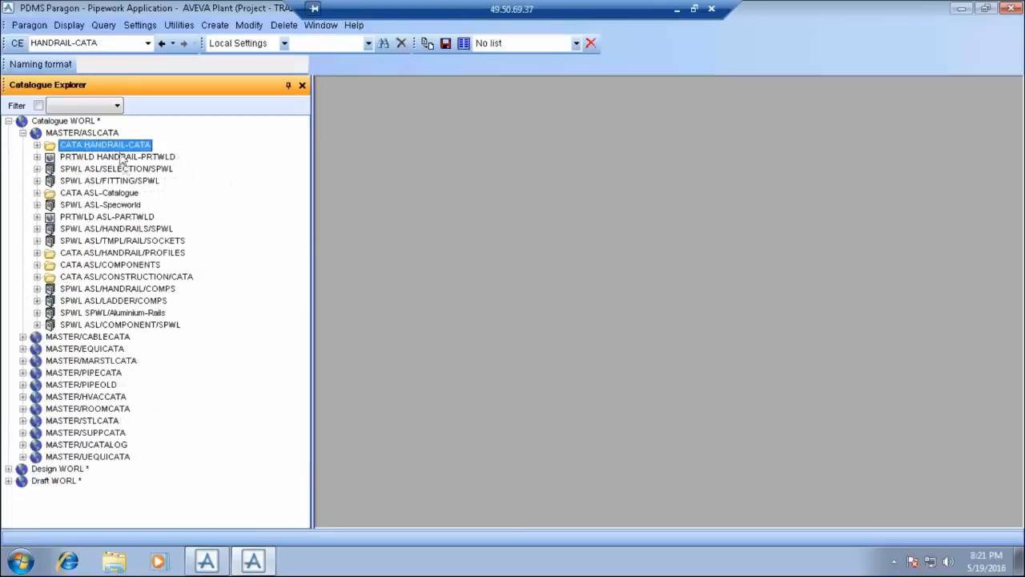
left_click(107, 137)
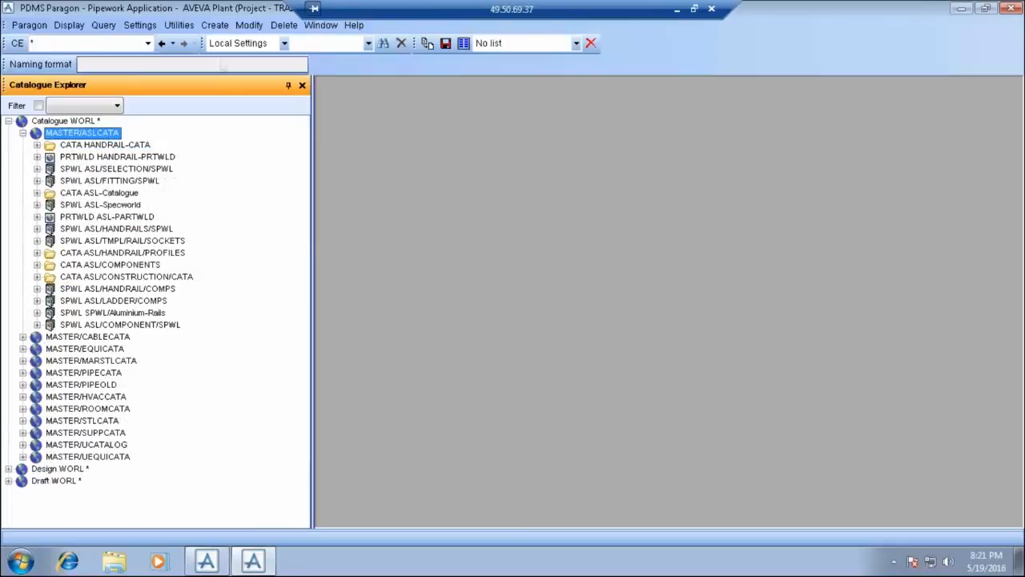
double_click(84, 137)
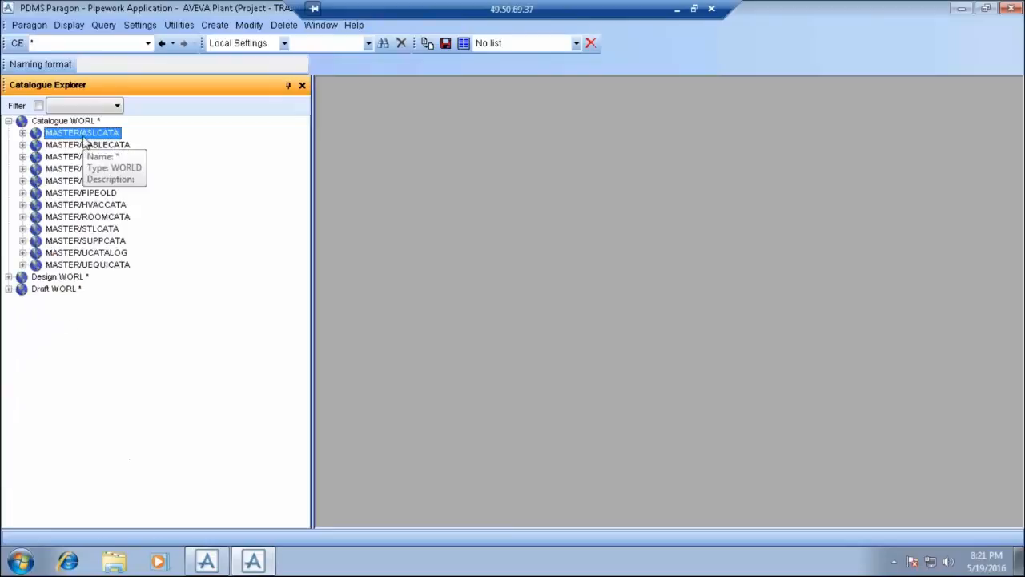
Create a catalogue named TRAINING.CATA with purpose PIPE under MASTER/PIPECATA
double_click(93, 182)
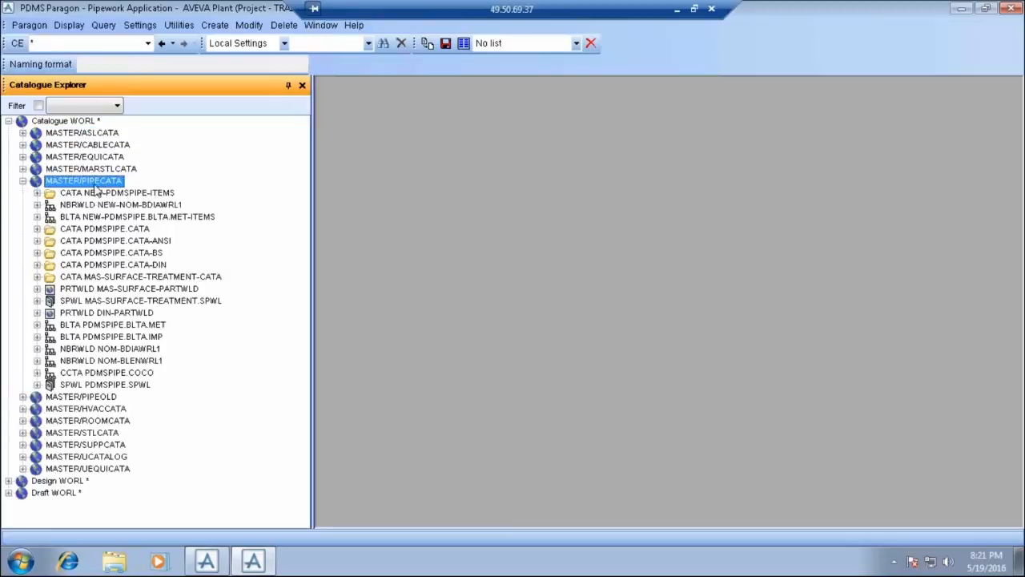
left_click(215, 25)
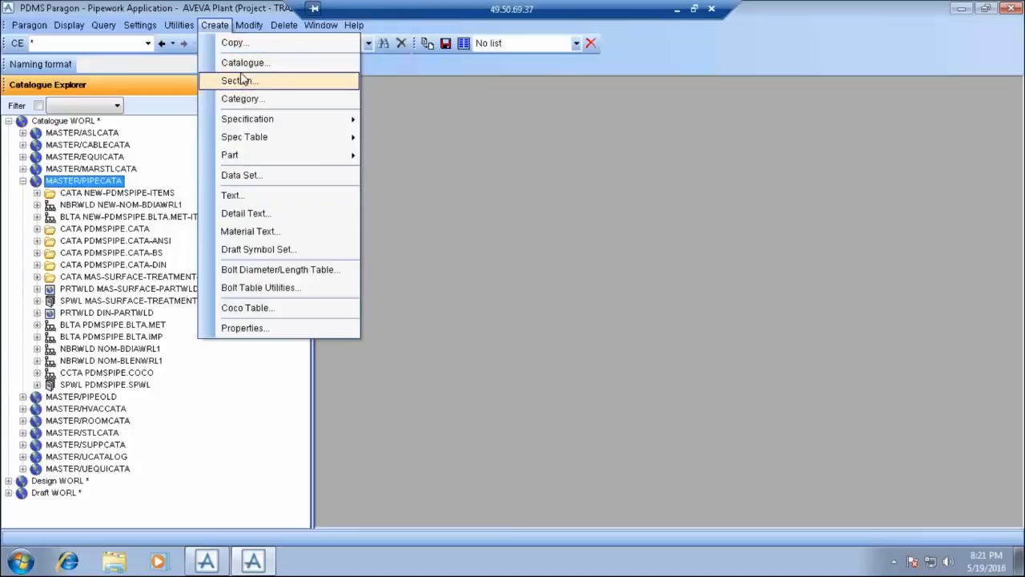
left_click(245, 63)
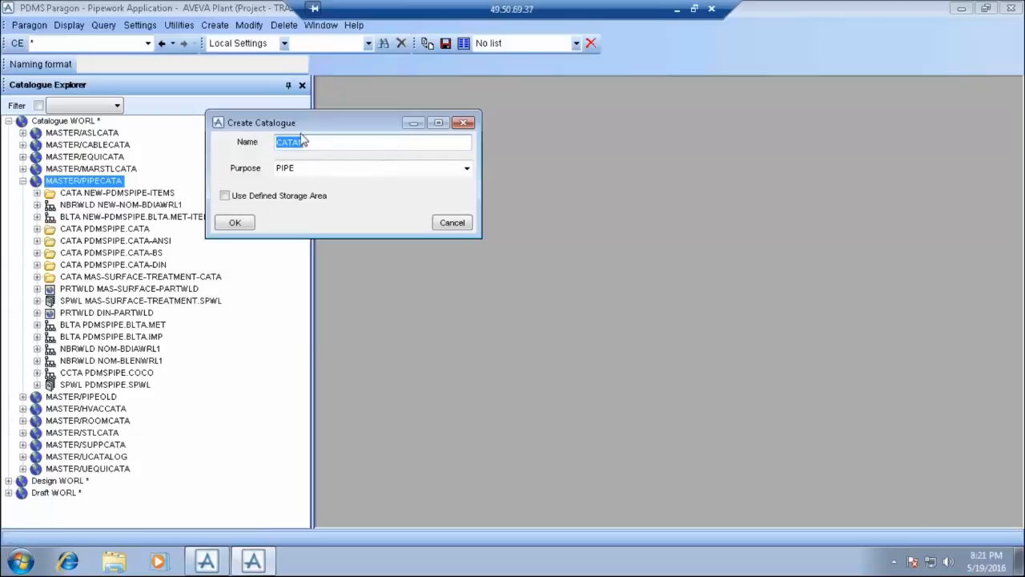
type("TRAINING")
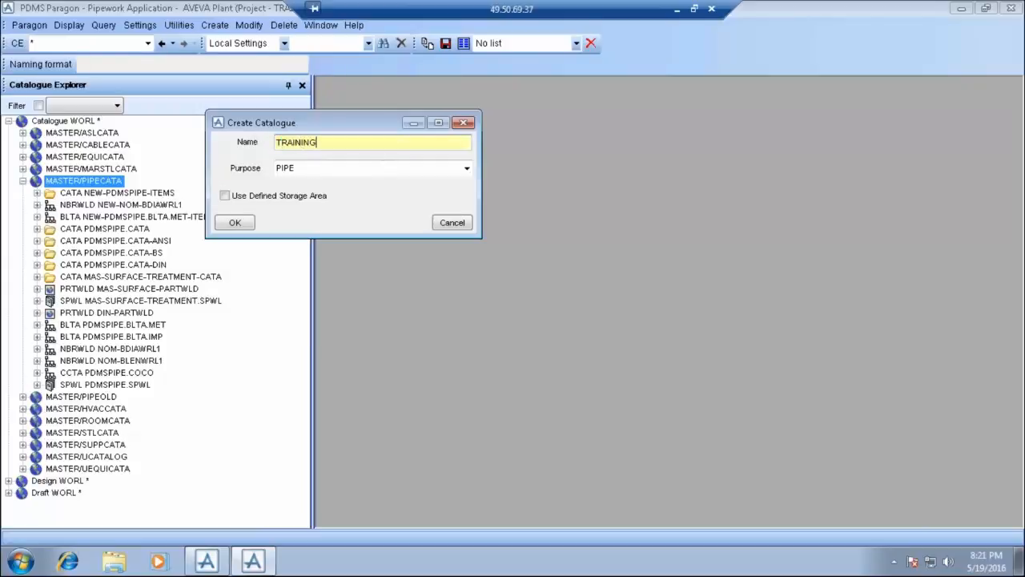
type(".CATA")
key("Tab")
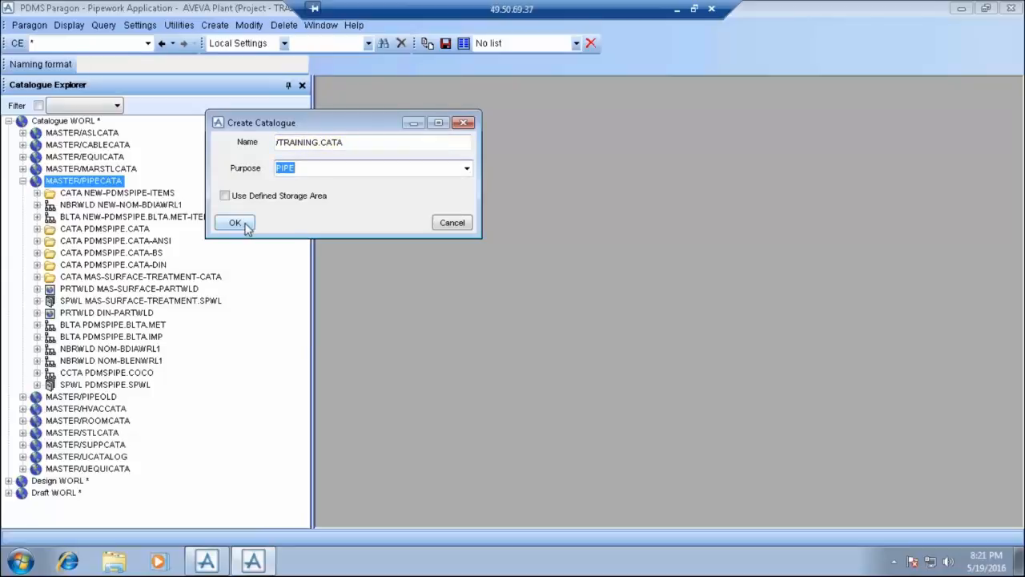
left_click(234, 223)
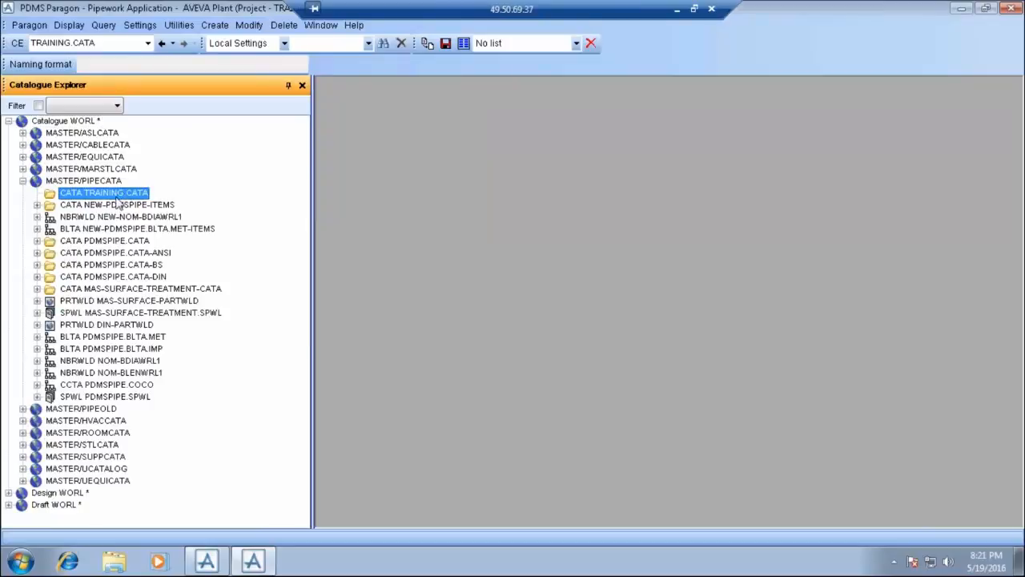
Create a section named TRAINING.CATA.ELBOW with purpose PIPE under the TRAINING.CATA catalogue
left_click(214, 25)
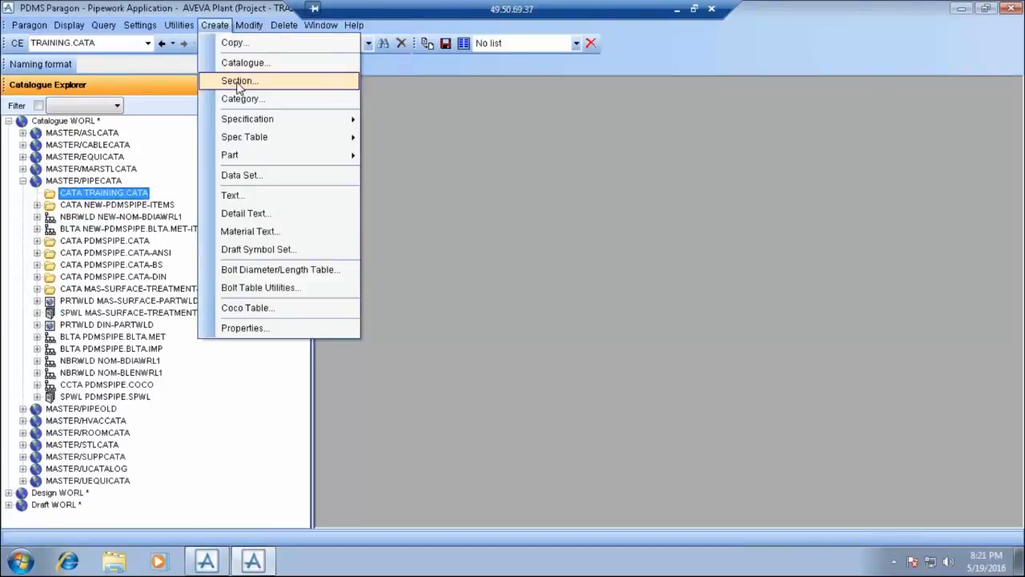
left_click(238, 83)
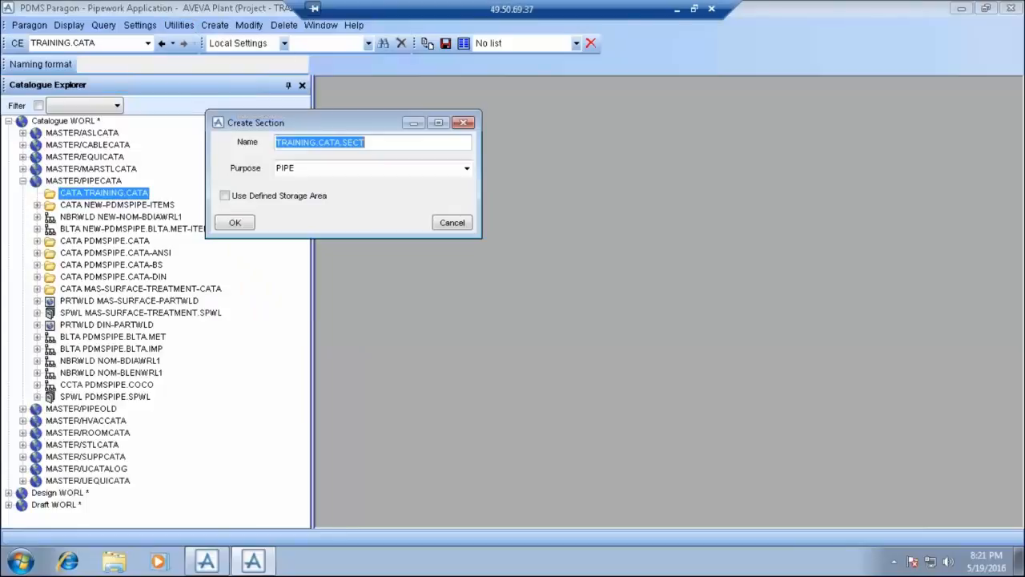
type("TRAINING.CATA.ELBOW")
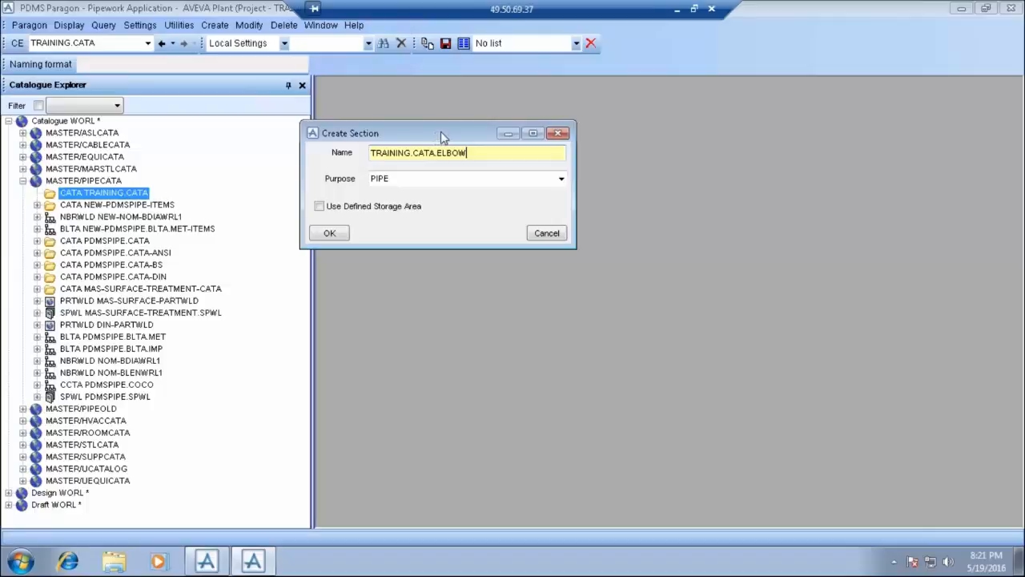
key("Tab")
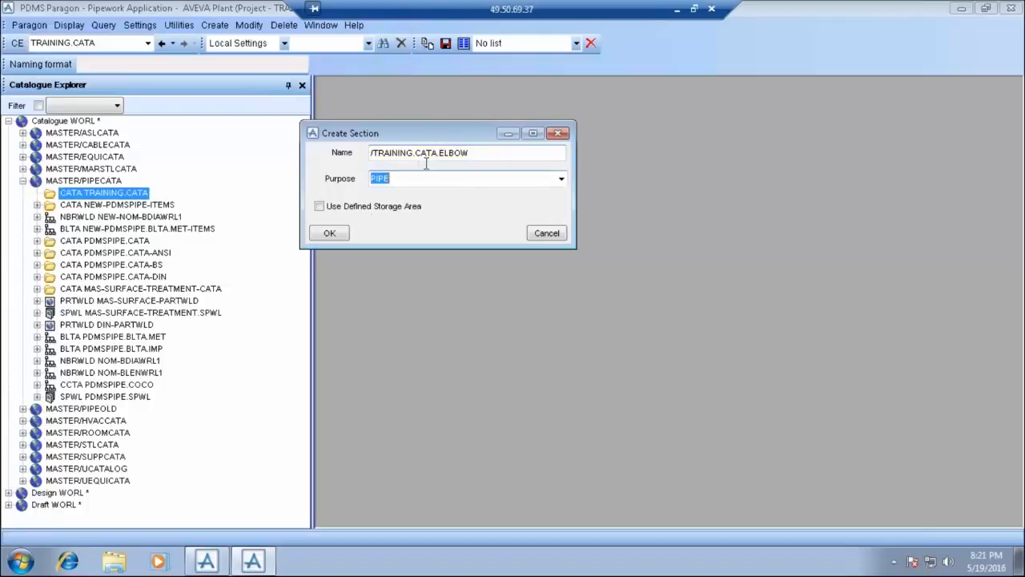
left_click(329, 233)
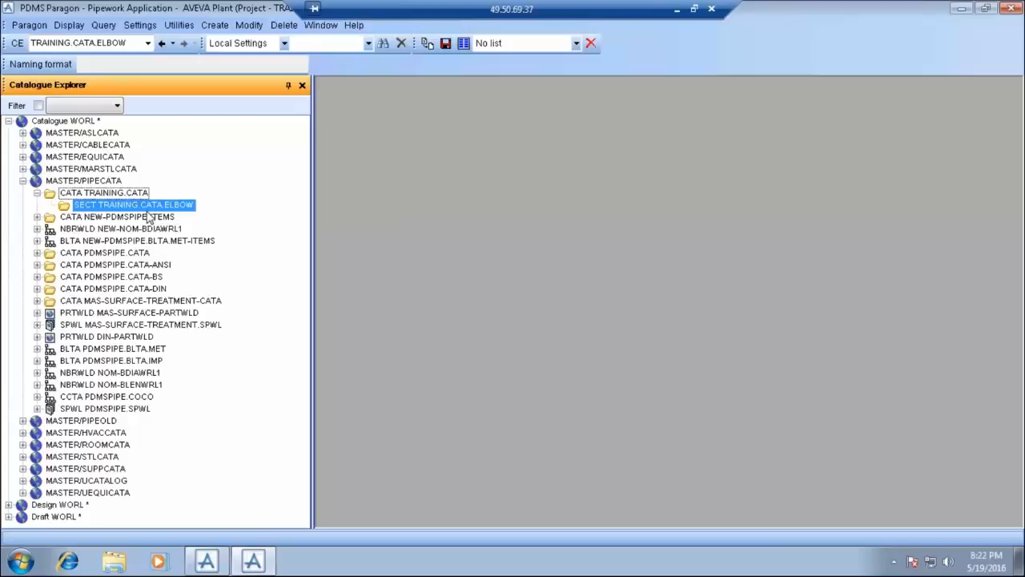
Create a category named AAEA2BG with purpose PIPE under the TRAINING.CATA.ELBOW section
left_click(214, 24)
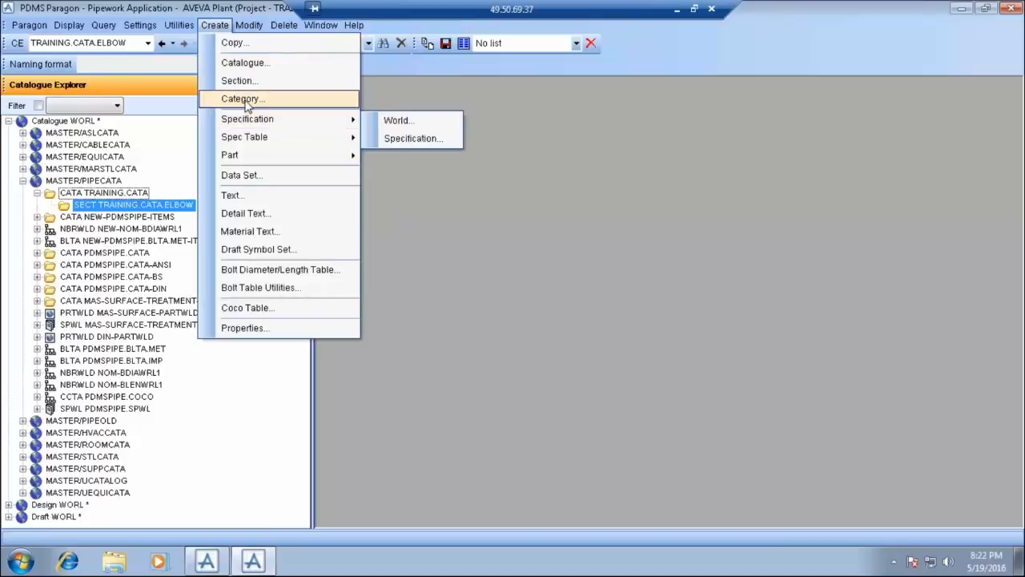
left_click(242, 98)
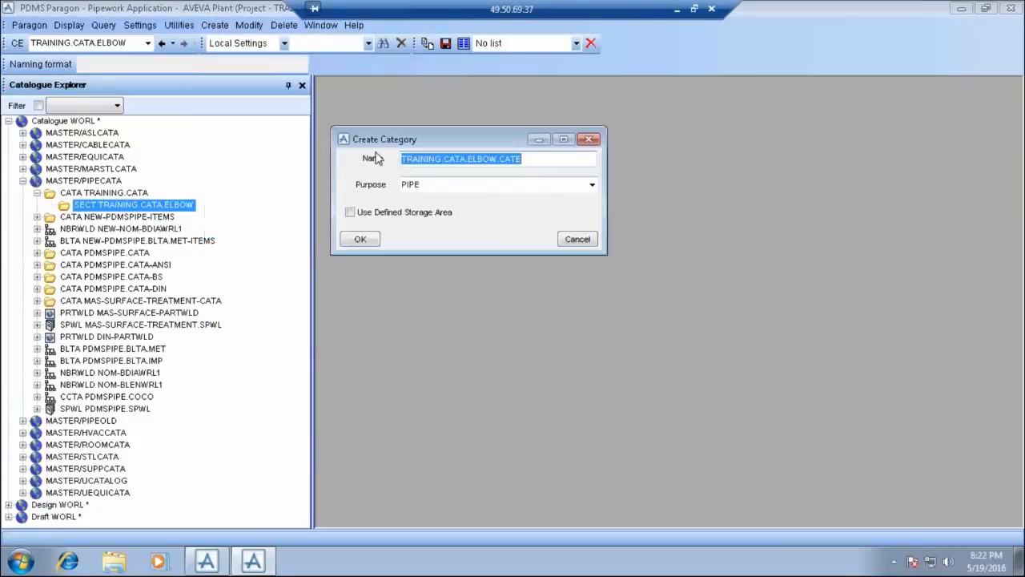
left_click_drag(499, 160, 550, 168)
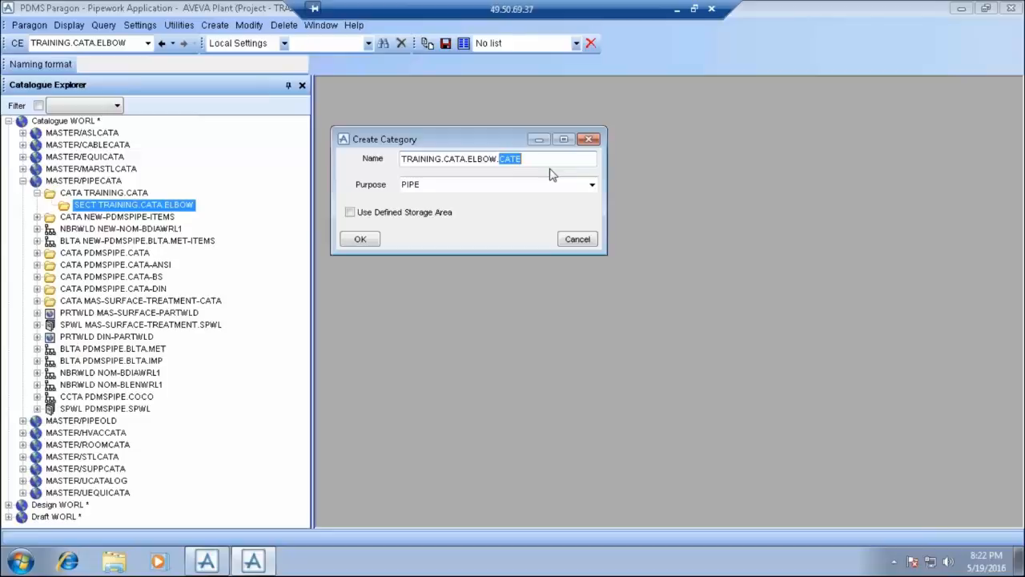
left_click_drag(535, 158, 398, 149)
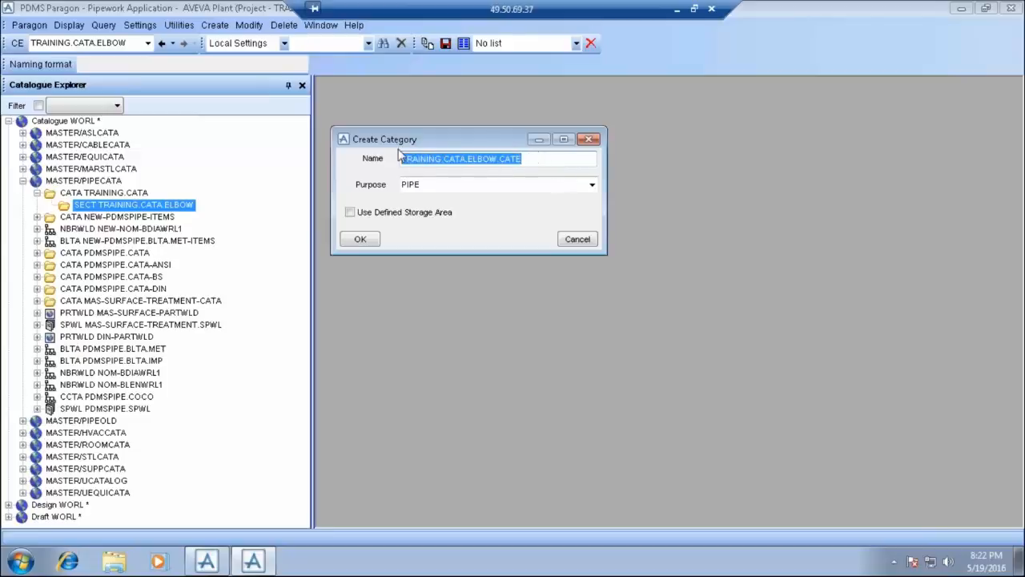
type("AAEA")
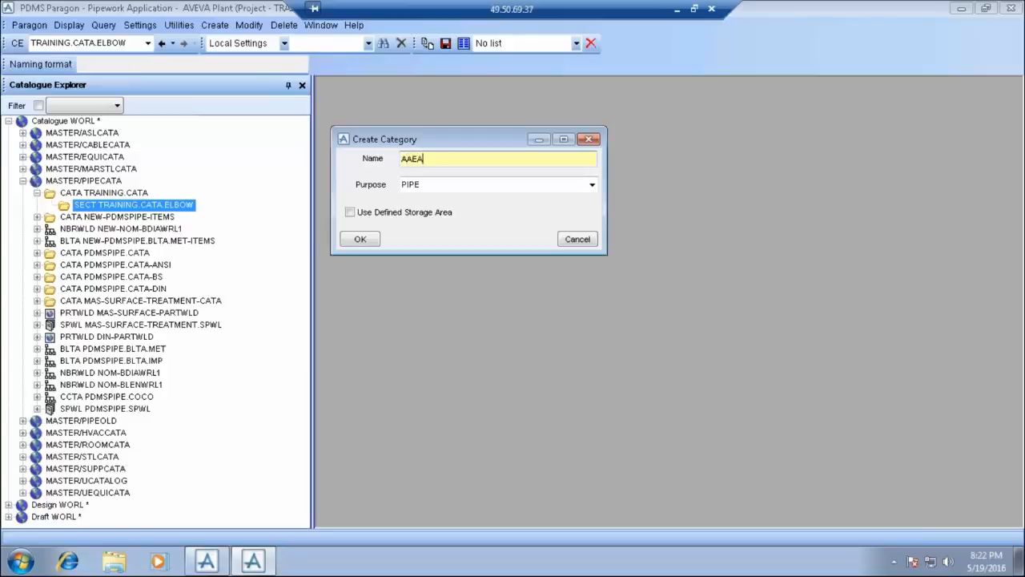
type("2BG")
key("Tab")
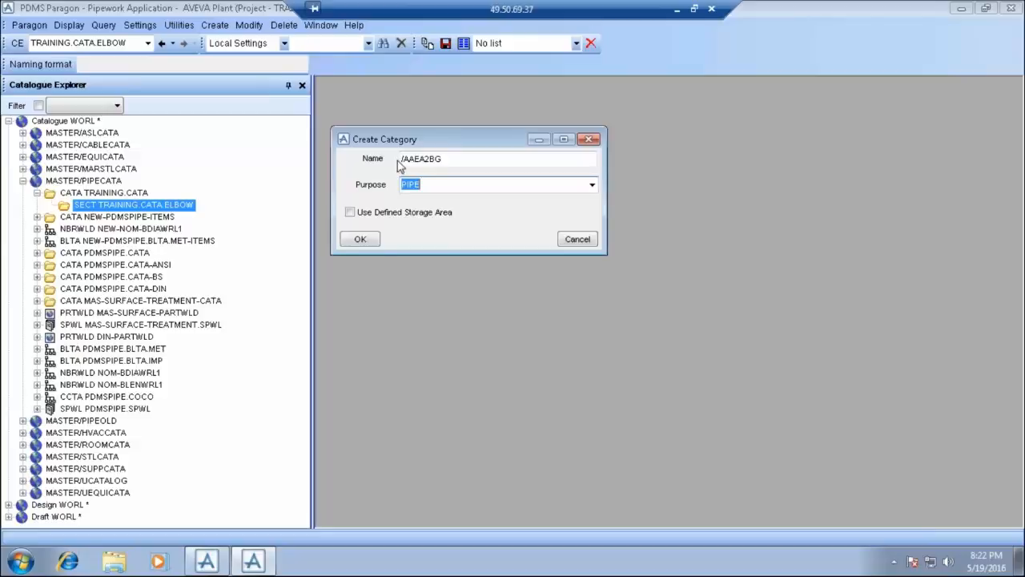
left_click(366, 241)
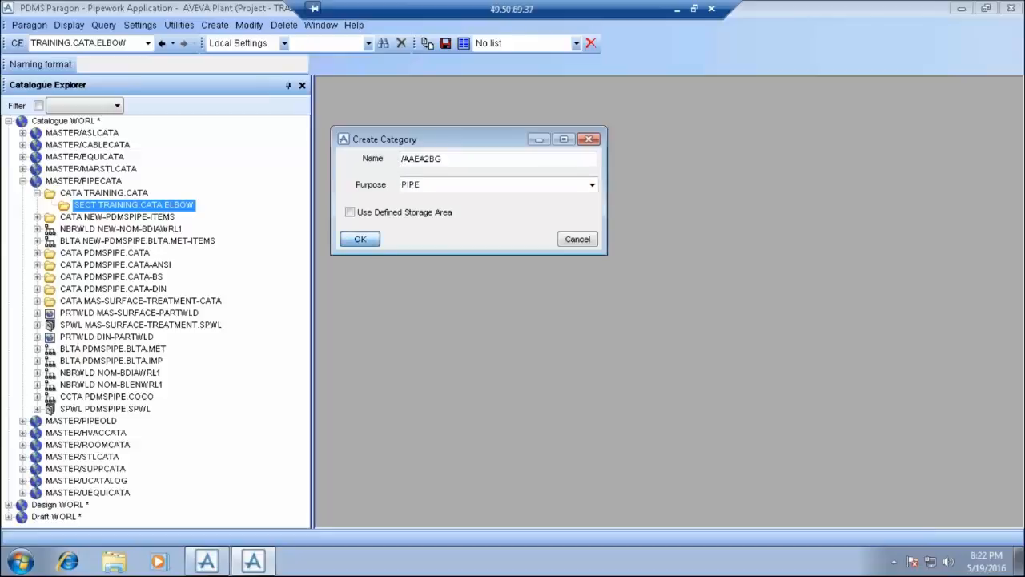
left_click(360, 243)
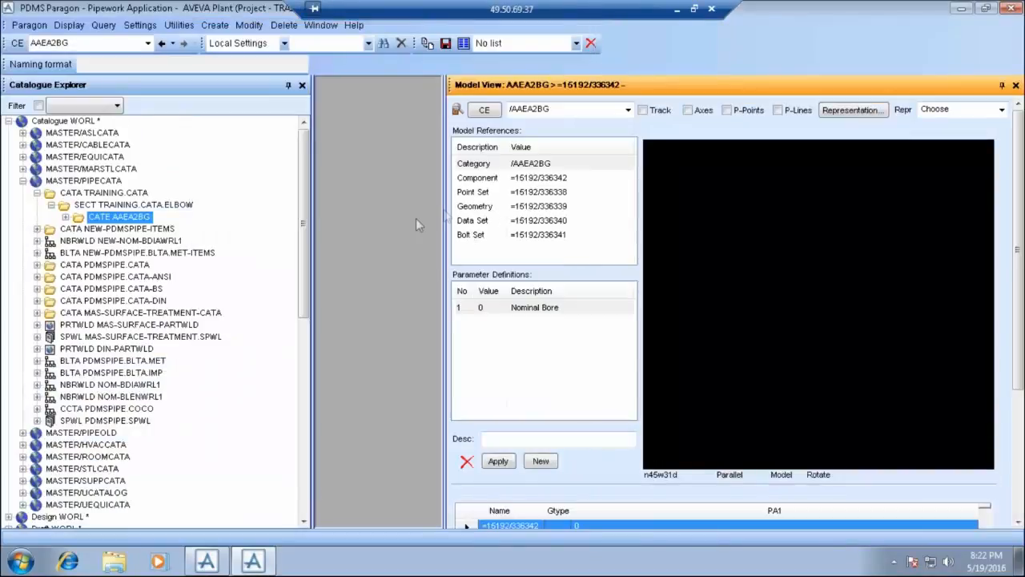
Widen the Model View, expand the AAEA2BG category and examine its SDTE, PTSE, GMSE, DTSE and BTSE elements
left_click_drag(447, 218, 336, 228)
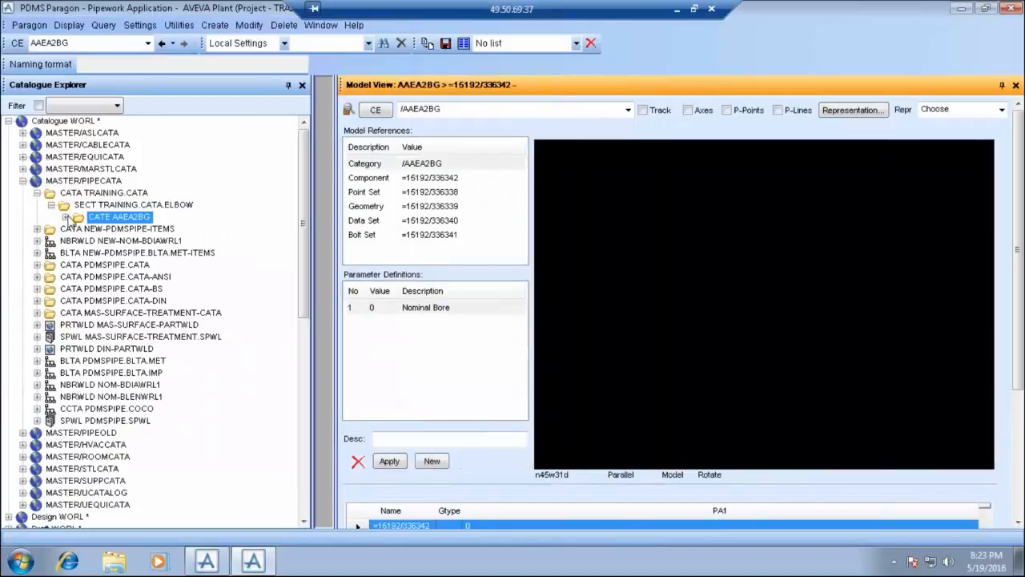
left_click(65, 217)
left_click(127, 241)
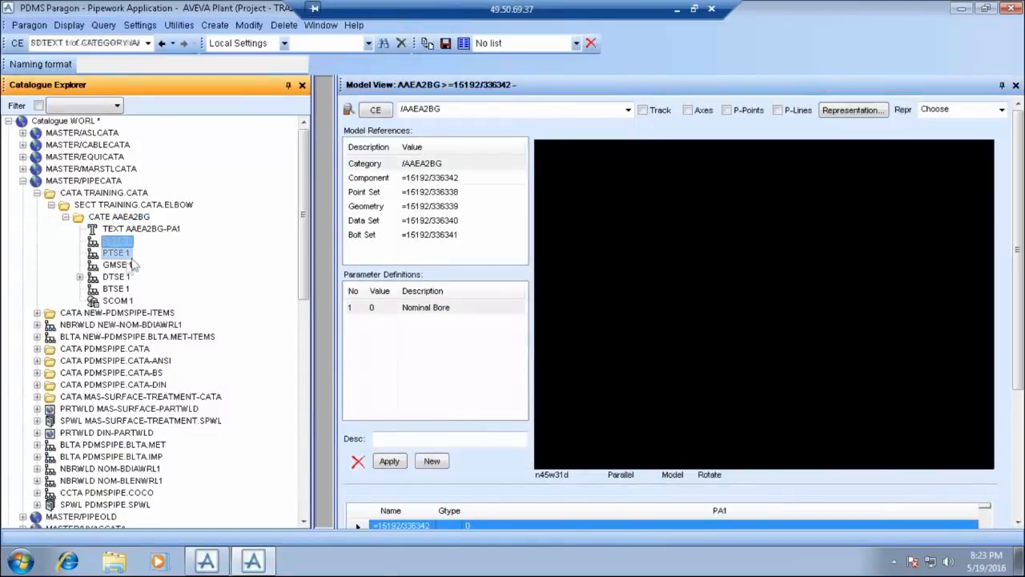
key("Down")
key("Down")
key("Down")
key("Down")
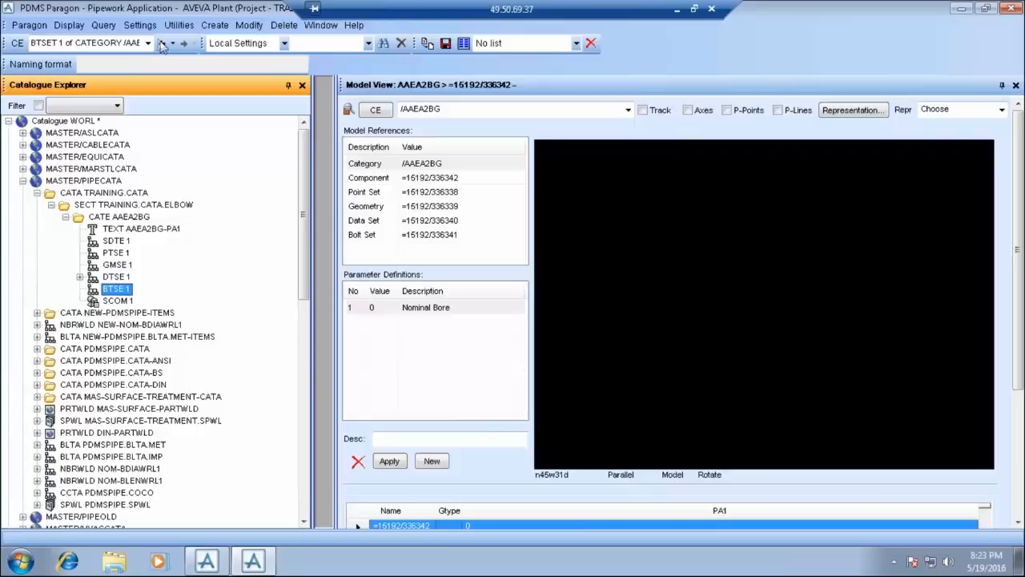
Check the naming settings and look through the category's PTSE, GMSE, SCOM and SDTE elements
left_click(139, 24)
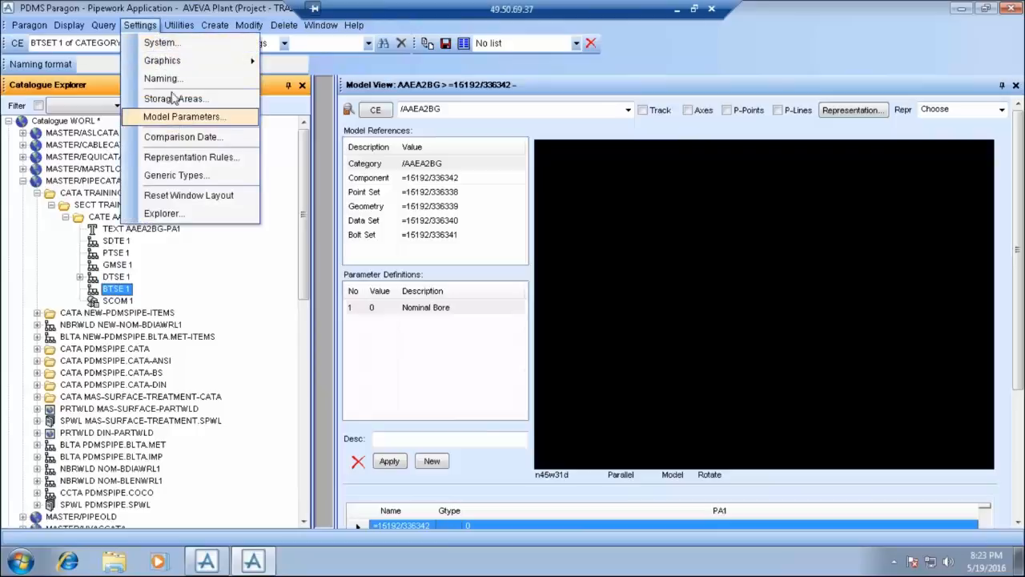
left_click(169, 79)
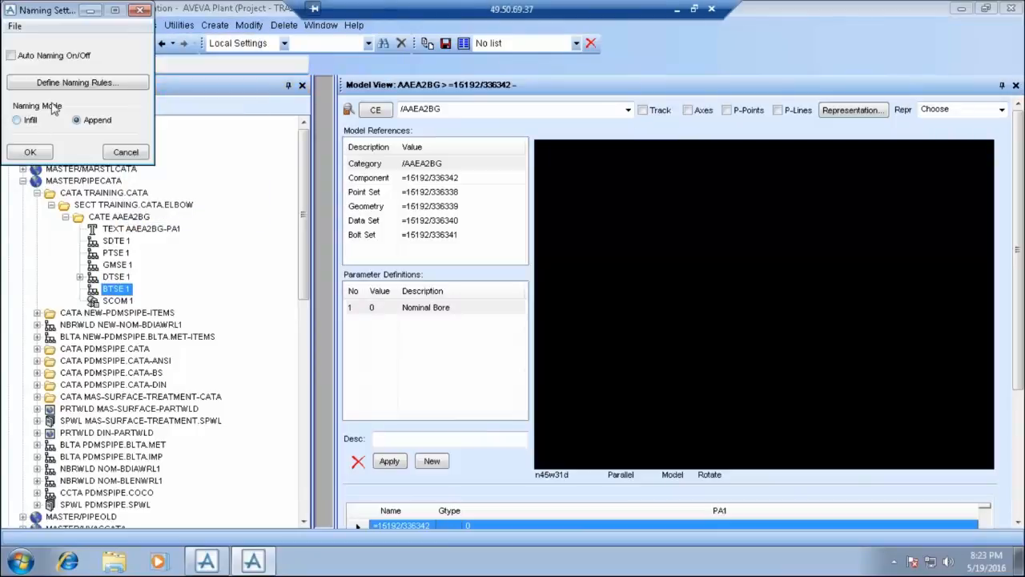
left_click(126, 153)
left_click(124, 253)
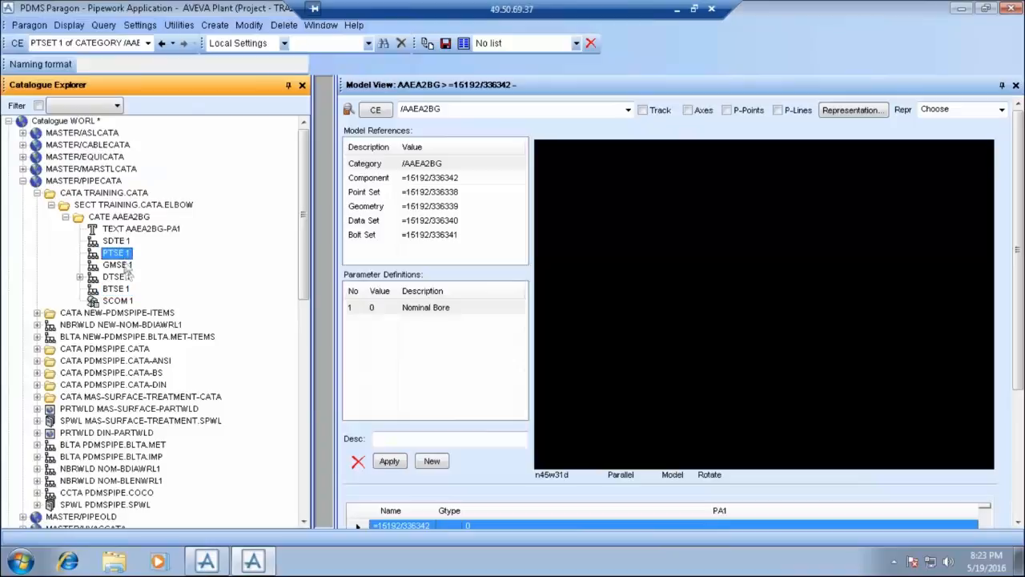
left_click(122, 264)
left_click(122, 301)
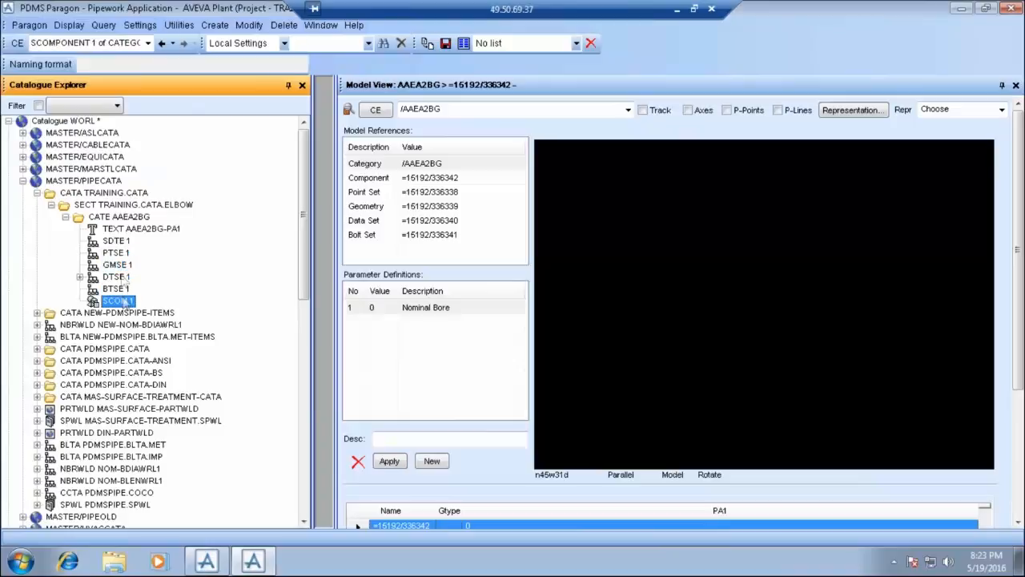
left_click(116, 240)
Delete the AAEA2BG category from the TRAINING.CATA.ELBOW section
double_click(119, 216)
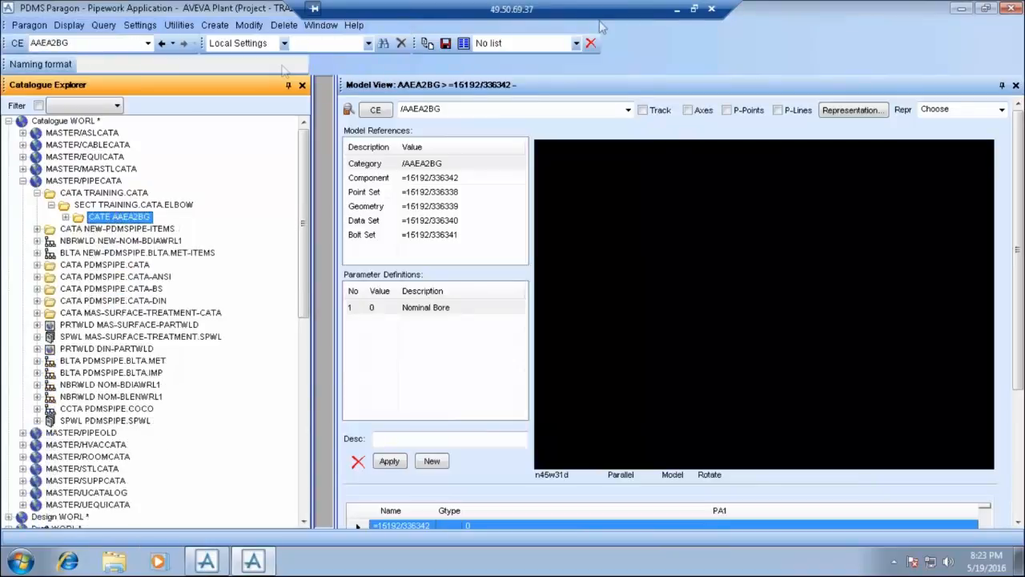
left_click(590, 43)
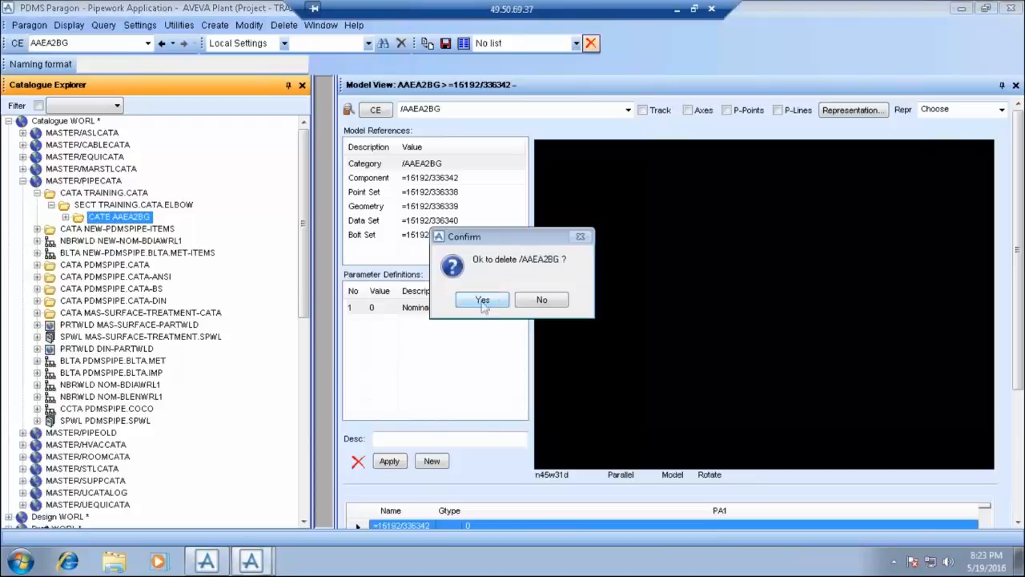
left_click(483, 299)
Try to create a category named AAEA2BG with purpose PIPE directly under the TRAINING.CATA catalogue
left_click(215, 25)
left_click(240, 99)
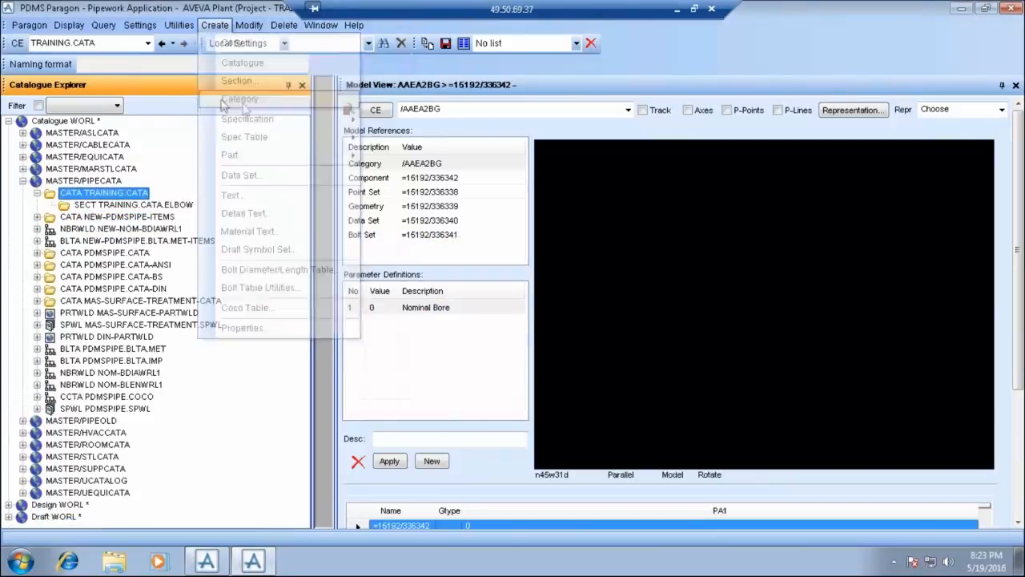
left_click_drag(375, 149, 256, 150)
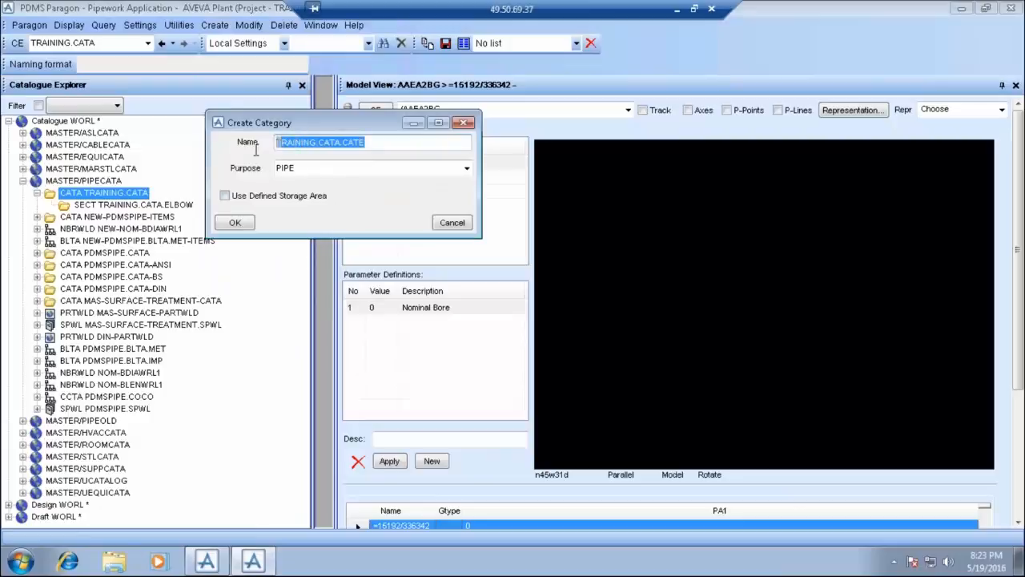
key("Delete")
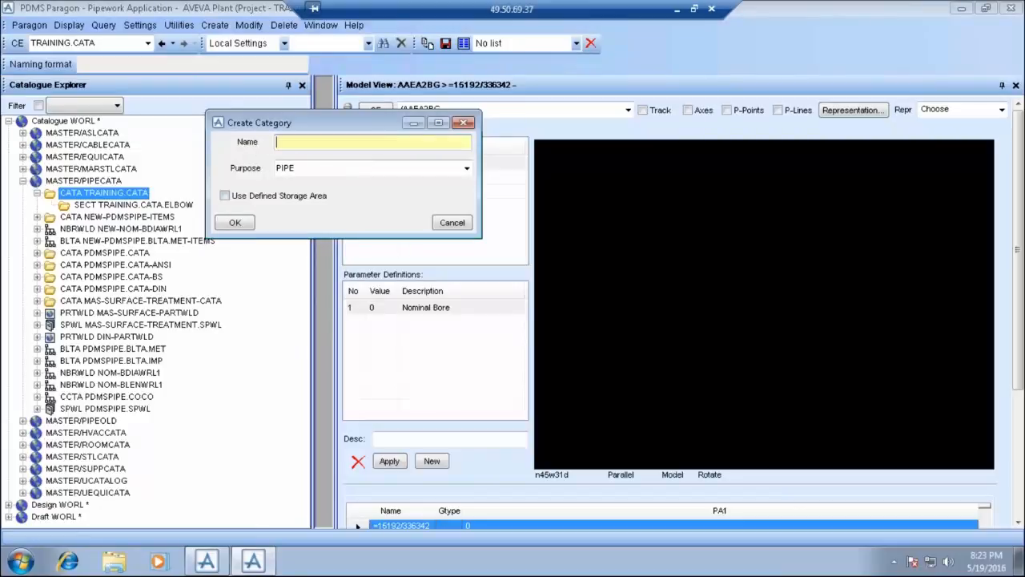
type("AAEA2BG")
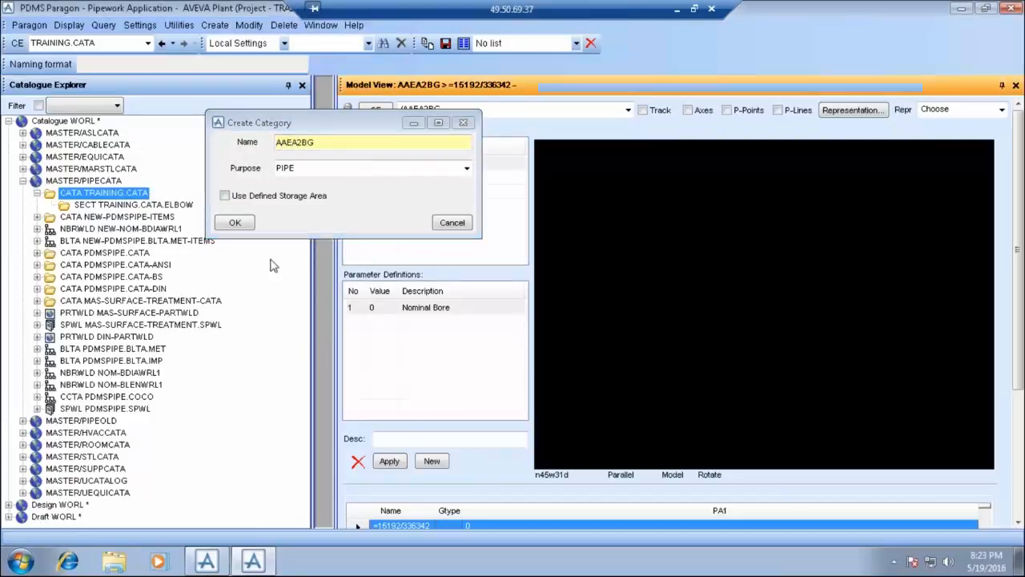
left_click(252, 224)
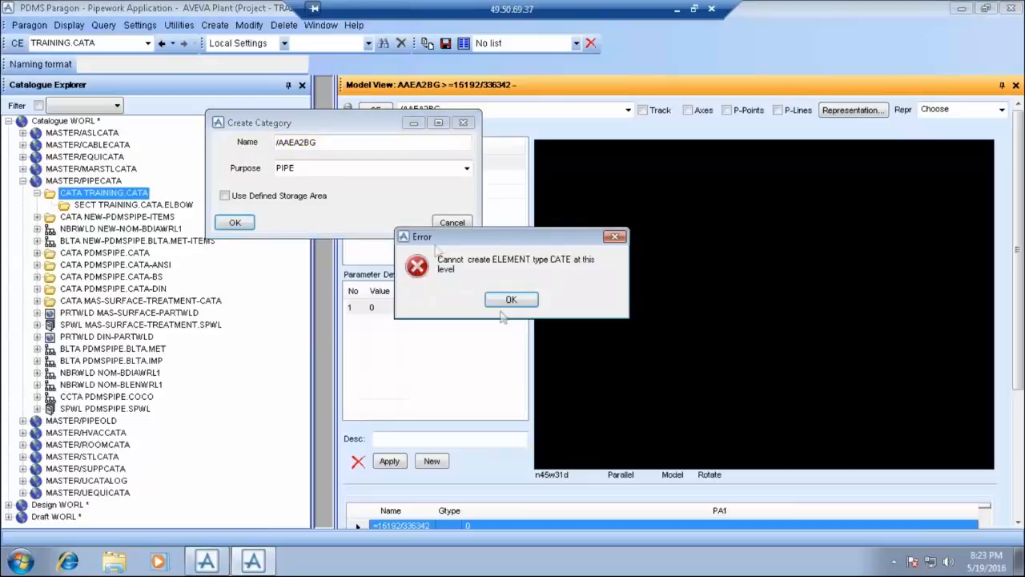
Recreate the AAEA2BG category with purpose PIPE under the TRAINING.CATA.ELBOW section
type("A")
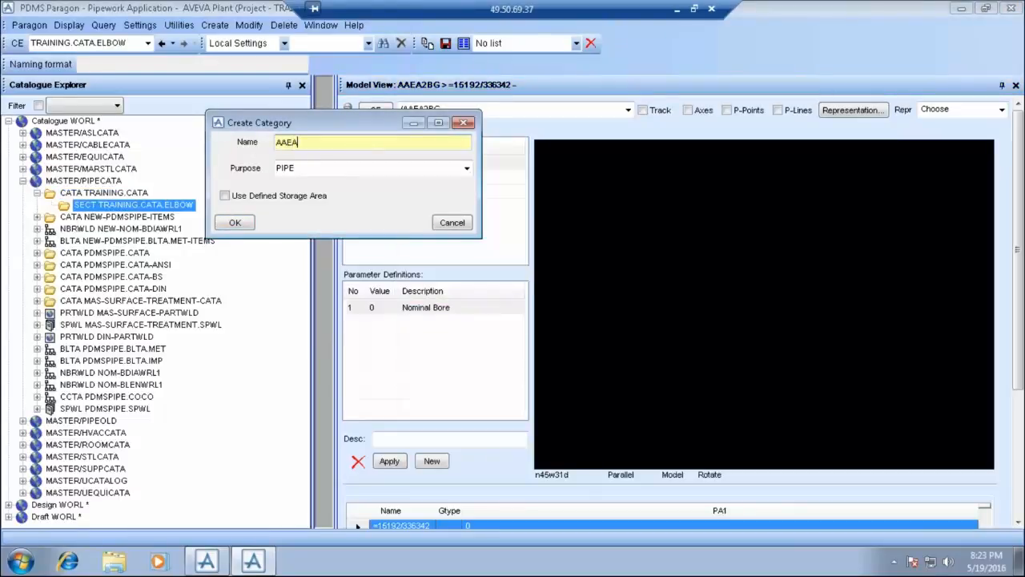
type("2BG")
left_click(238, 223)
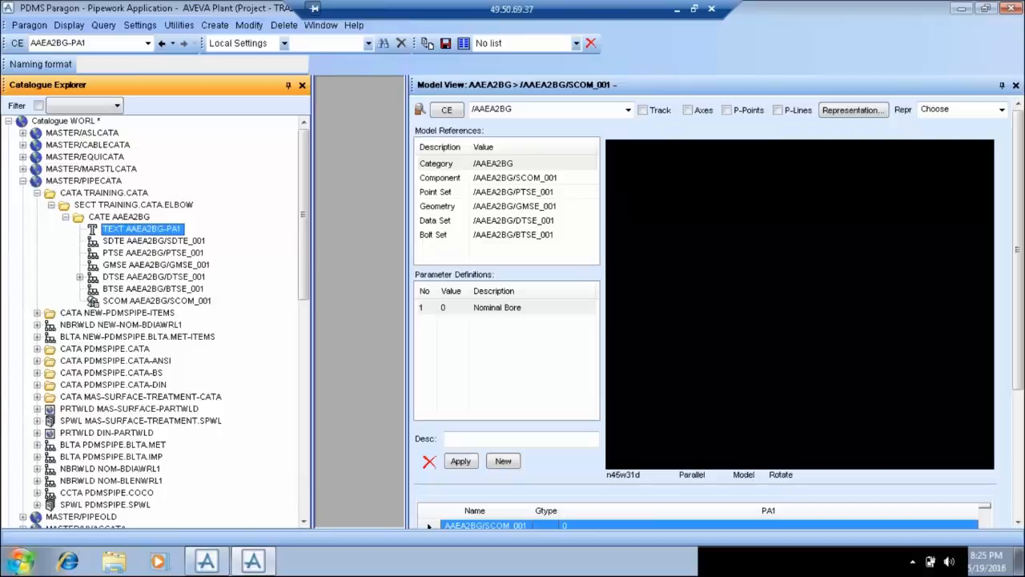
Log in to the Design module of the TRAINING project as SYSTEM with MDB ALL, entering the account password
left_click(21, 561)
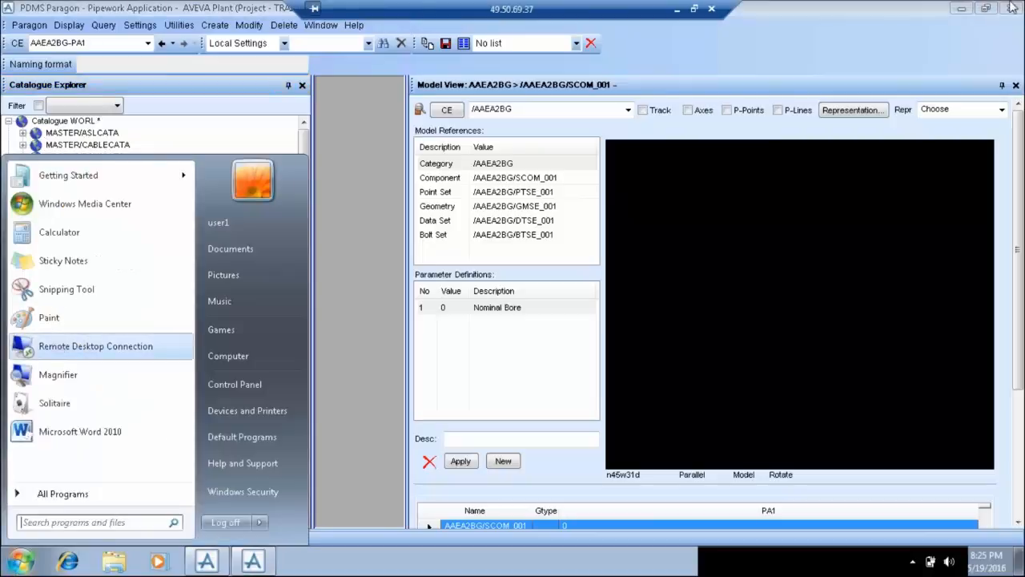
left_click(961, 8)
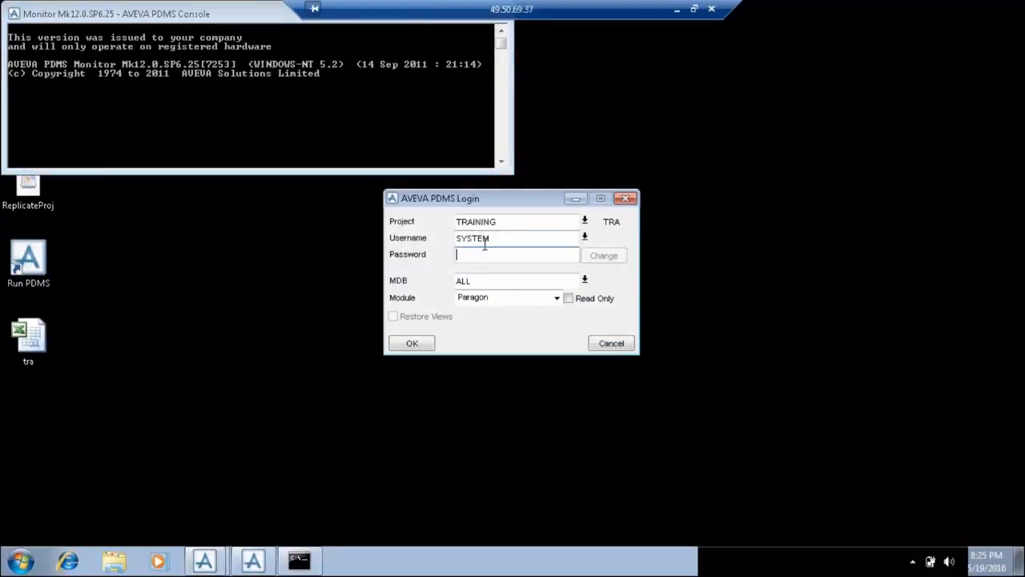
type("XXXXXX")
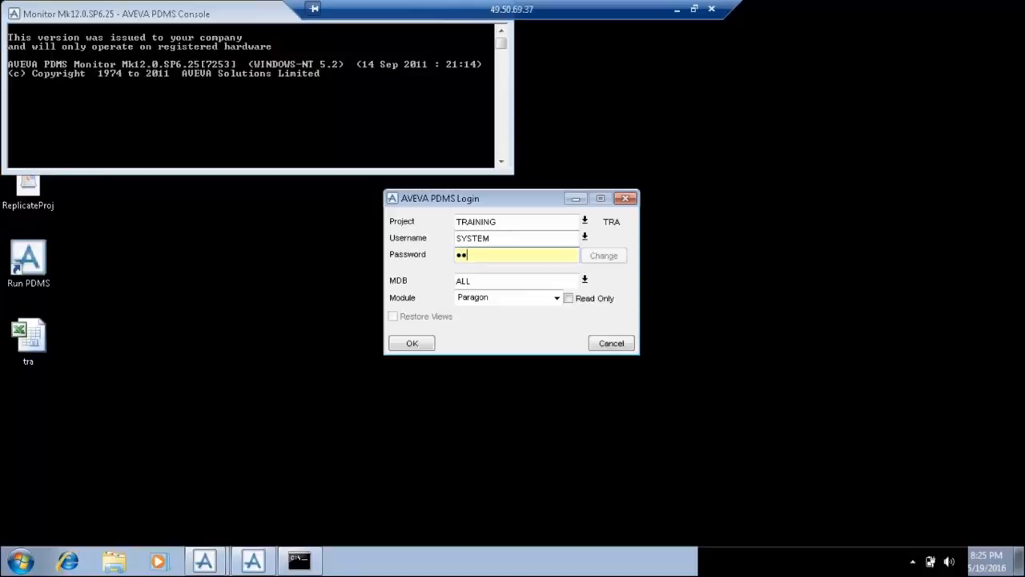
left_click(496, 299)
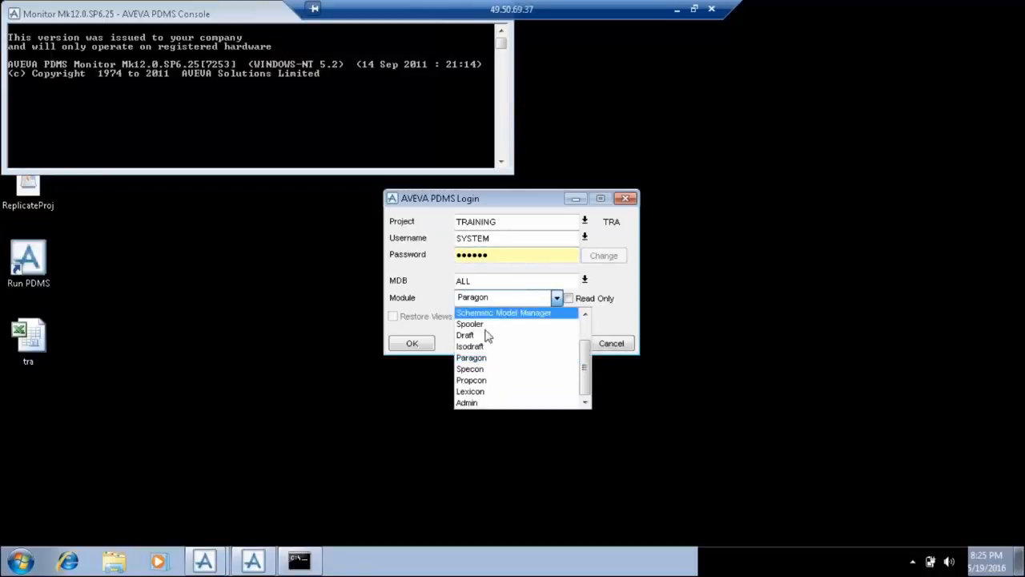
scroll(484, 367, "up", 1)
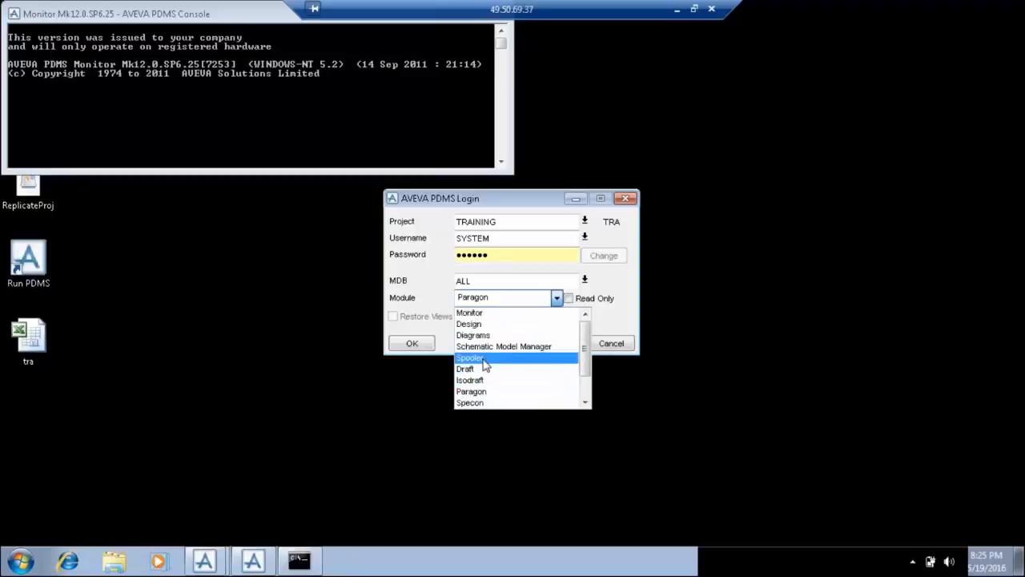
scroll(484, 366, "down", 1)
scroll(485, 364, "up", 1)
left_click(471, 324)
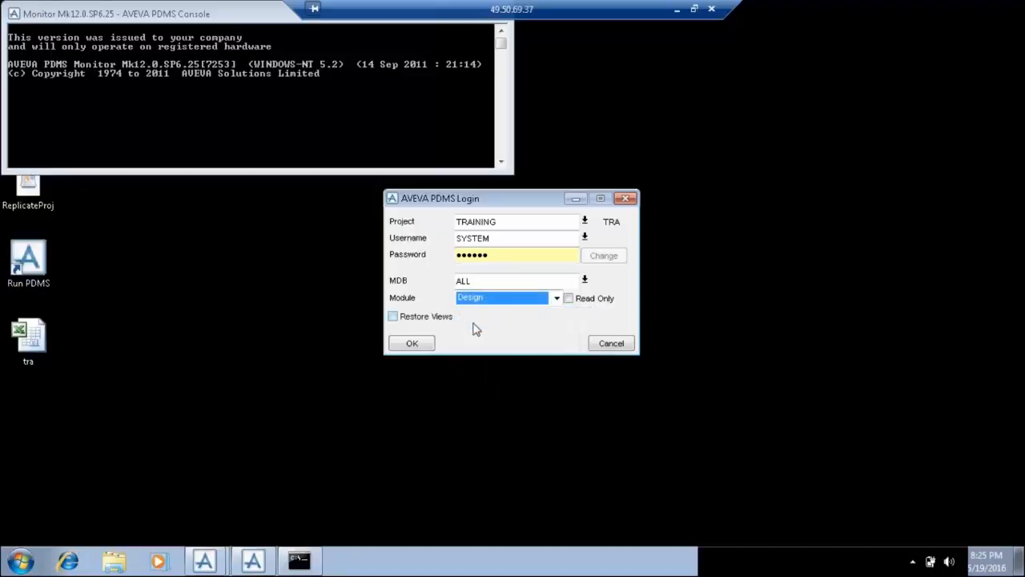
left_click(418, 344)
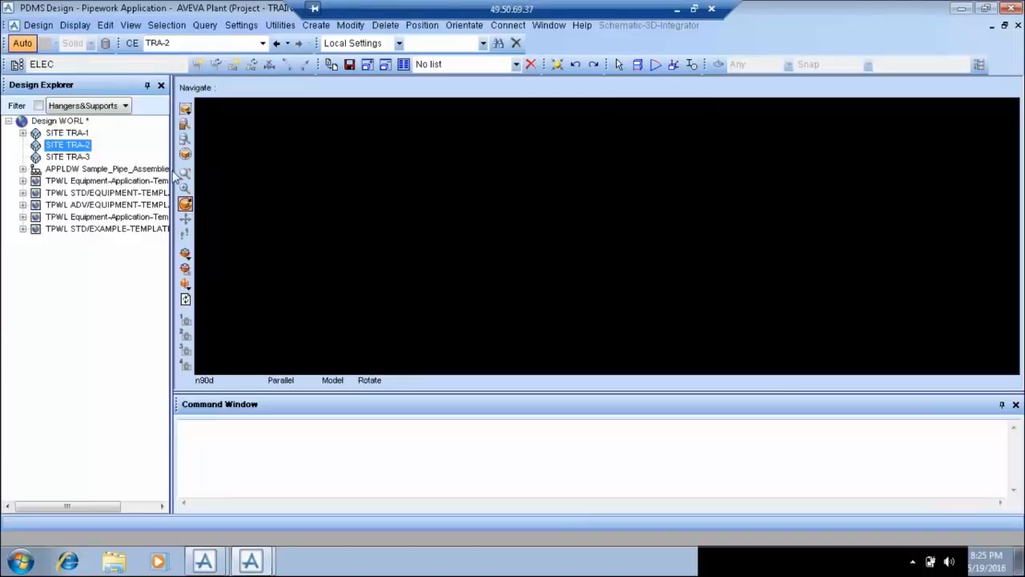
Expand SITE TRA-1 and its ZONE 1 in the design hierarchy to examine the pipes
left_click(74, 144)
double_click(68, 133)
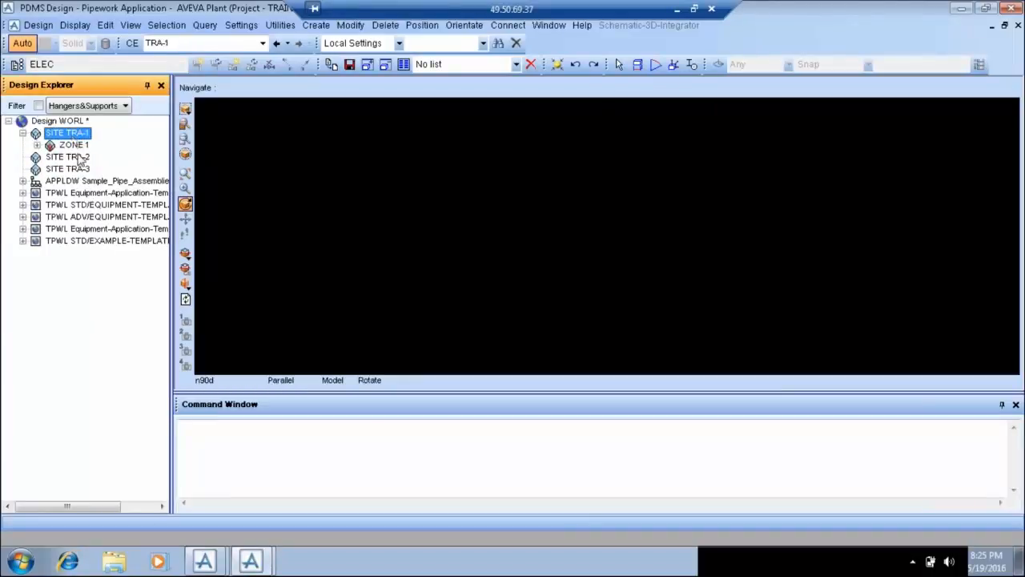
double_click(74, 145)
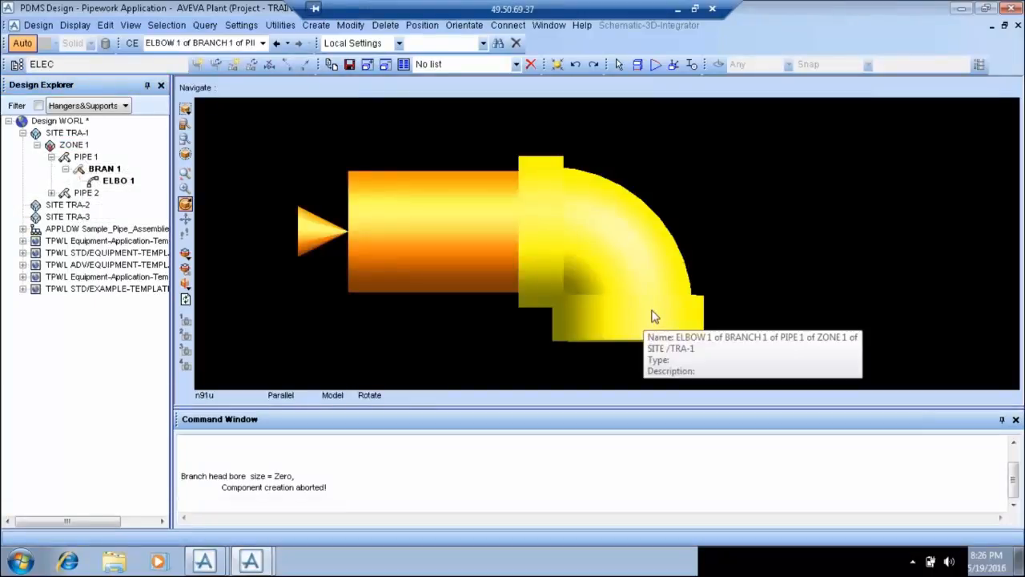
Switch to PDMS Paragon and add a new parameter definition described as OUTSIDE DIA to the AAEA2BG category
left_click(251, 561)
left_click(256, 503)
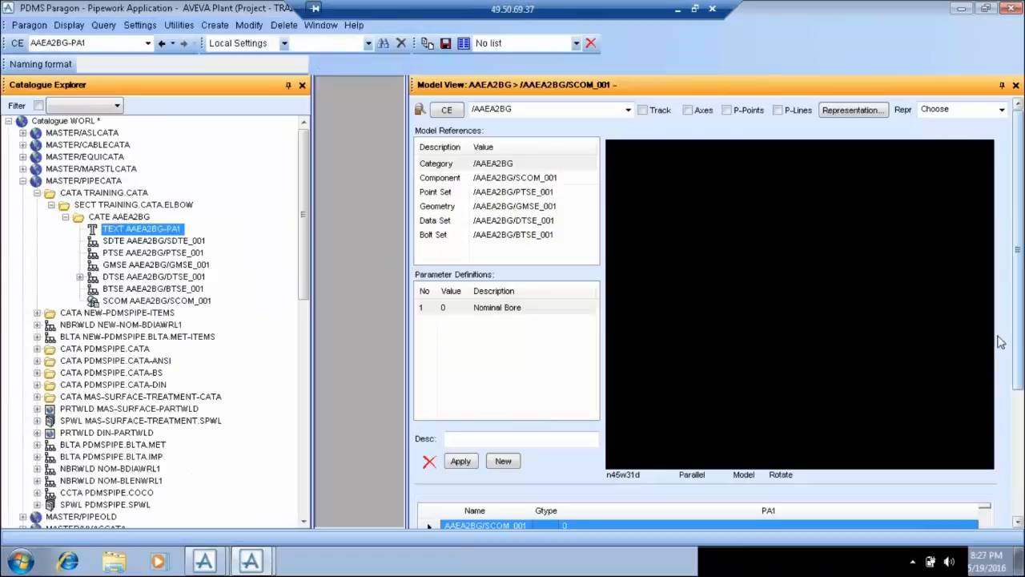
left_click_drag(1019, 350, 1019, 427)
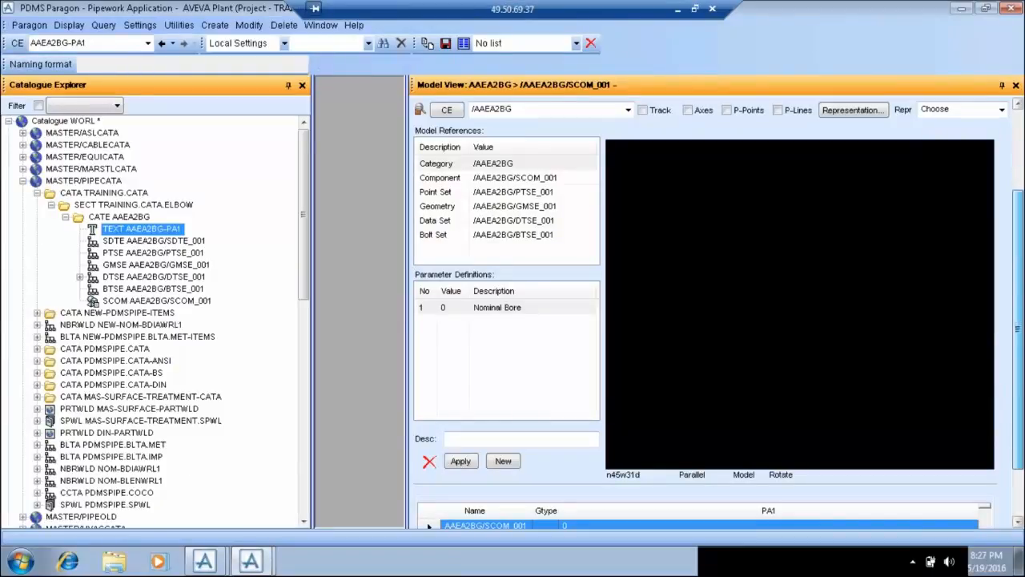
left_click(495, 188)
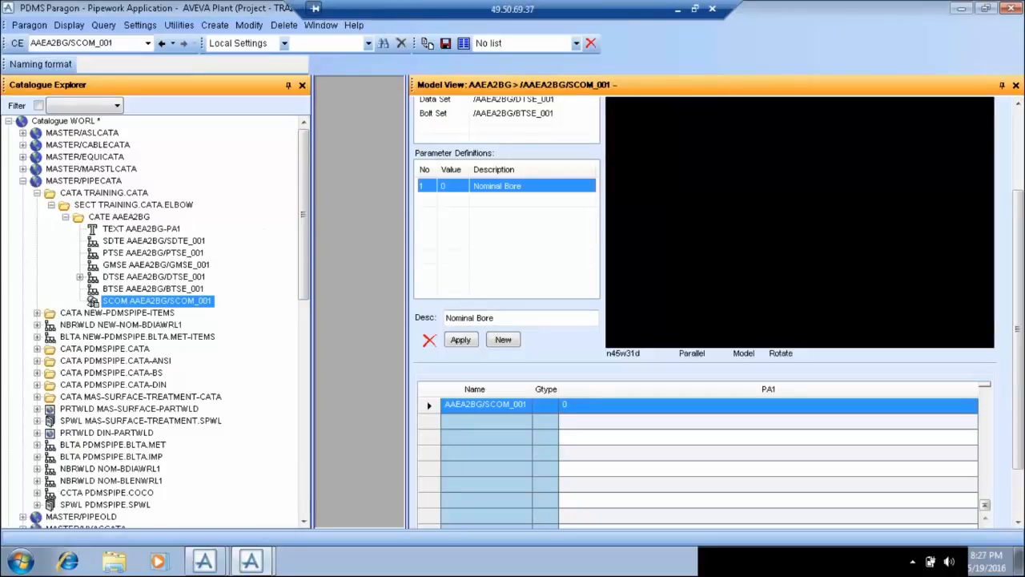
left_click(508, 318)
left_click_drag(508, 318, 429, 300)
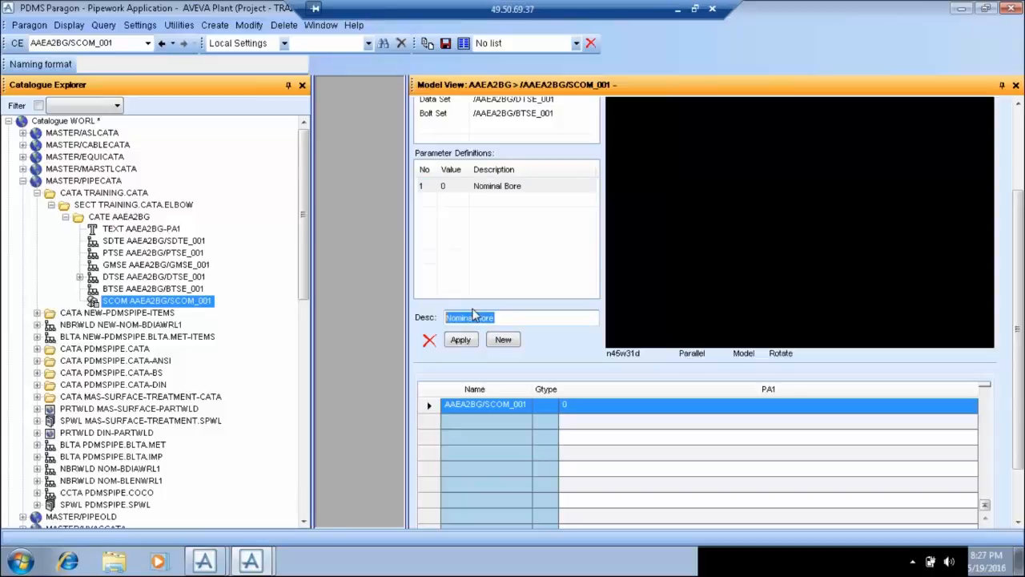
type("OUTSIDE DIA")
left_click(503, 340)
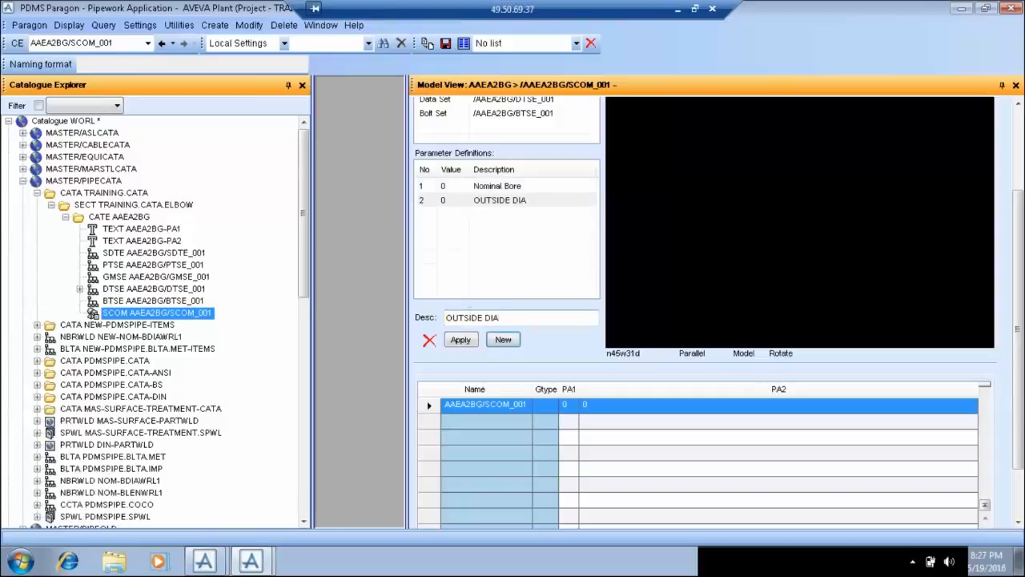
Add a third parameter definition to the AAEA2BG category with the description CONN TYP
left_click_drag(508, 318, 441, 306)
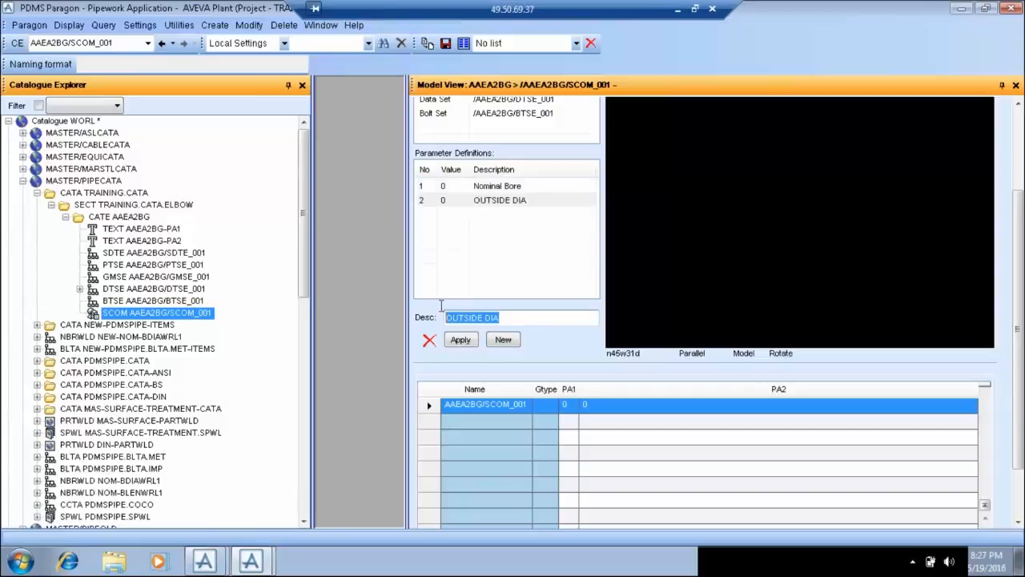
type("CONN TYP")
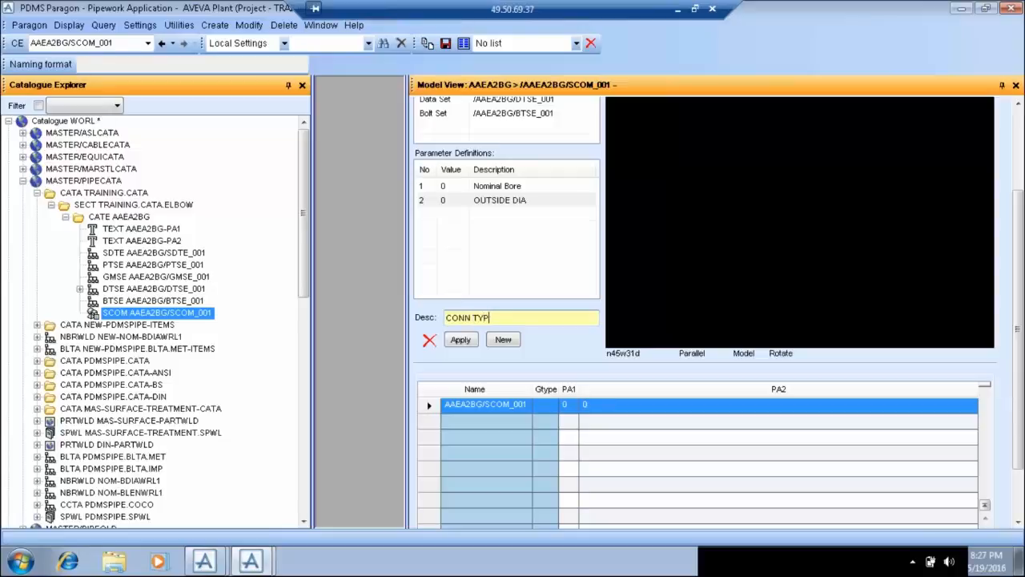
left_click(503, 340)
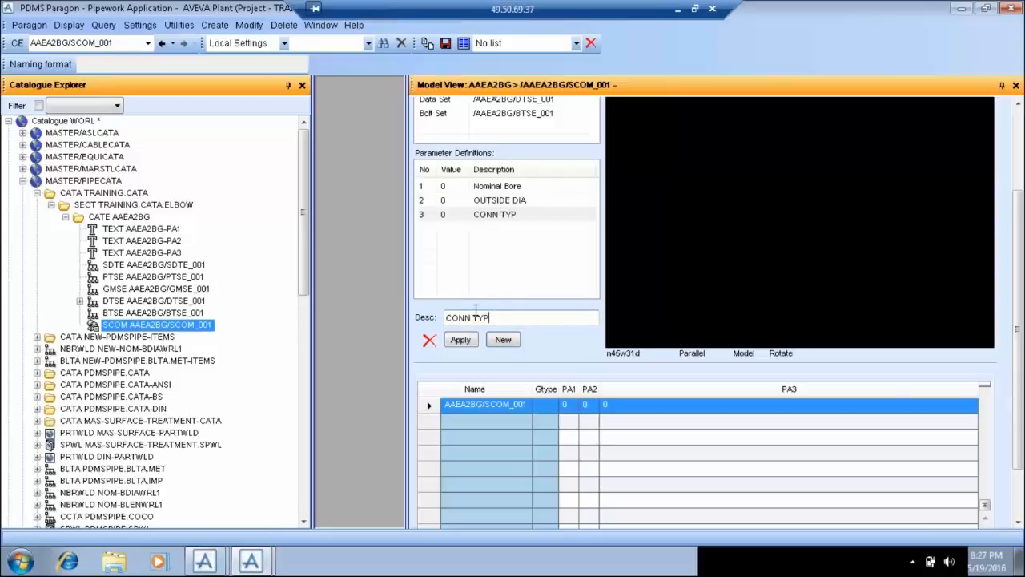
Add a fourth parameter definition to the AAEA2BG category with the description RADIUS
left_click_drag(491, 318, 444, 304)
left_click_drag(498, 318, 445, 313)
type("RA")
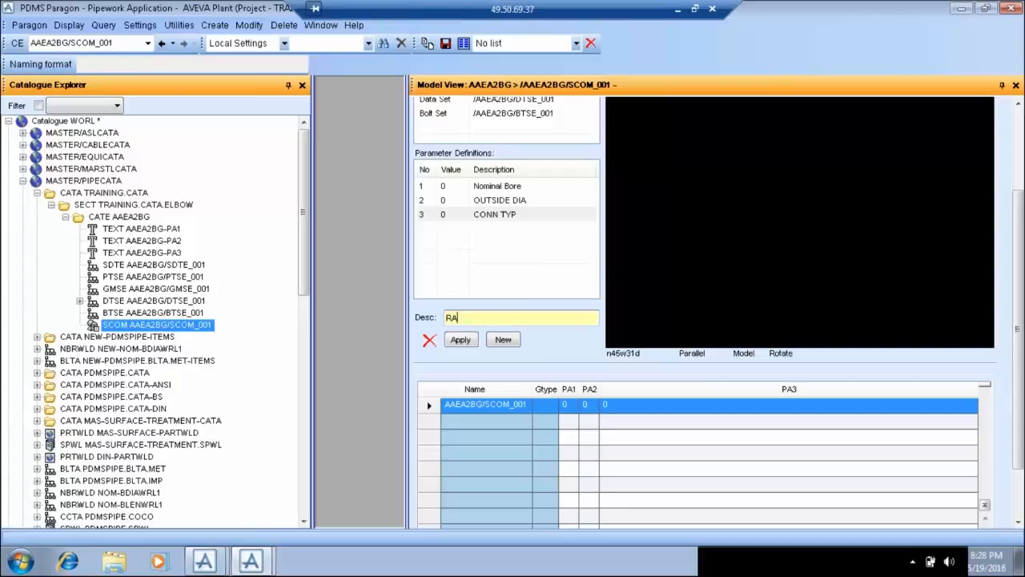
type("DIUS")
left_click(511, 340)
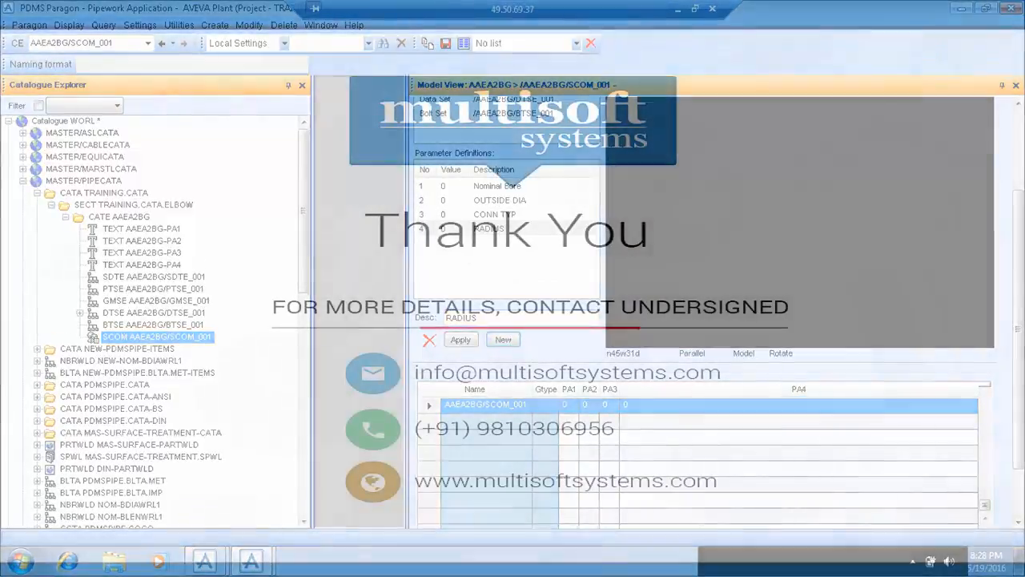